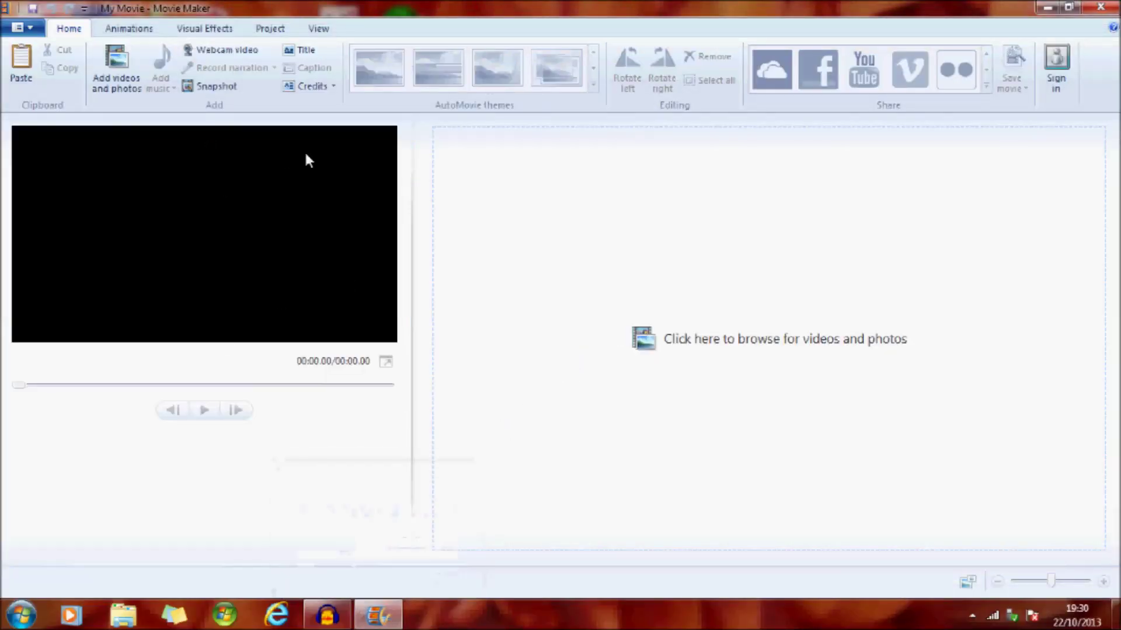
Step: Add a title card reading 'One there was a way', removing the leftover 'My Movie' letters
click(304, 51)
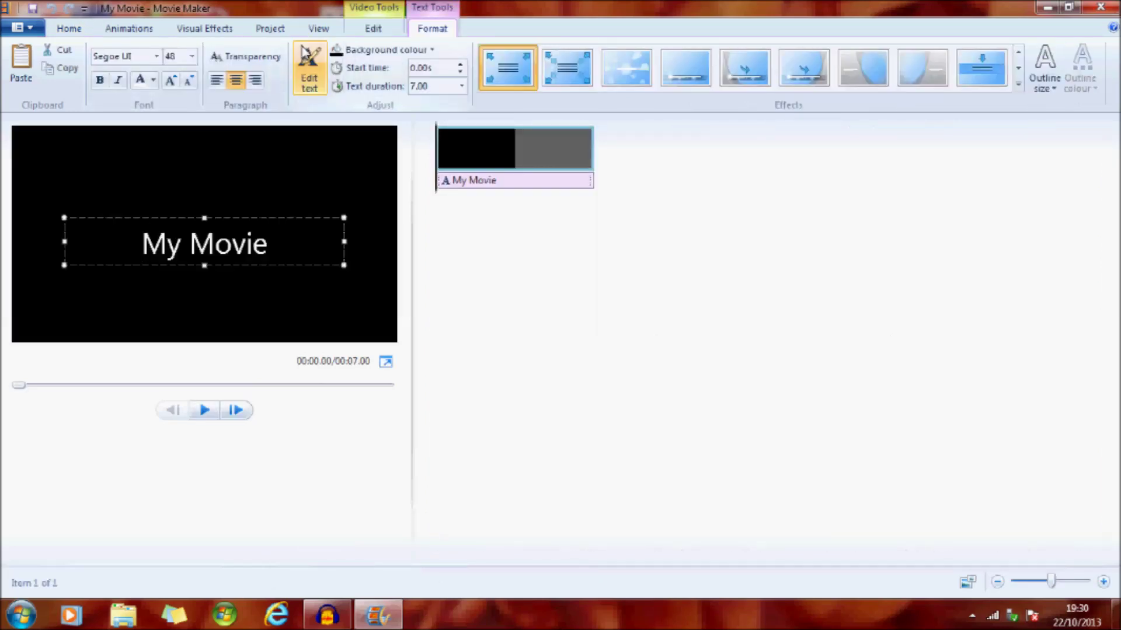
text(One the)
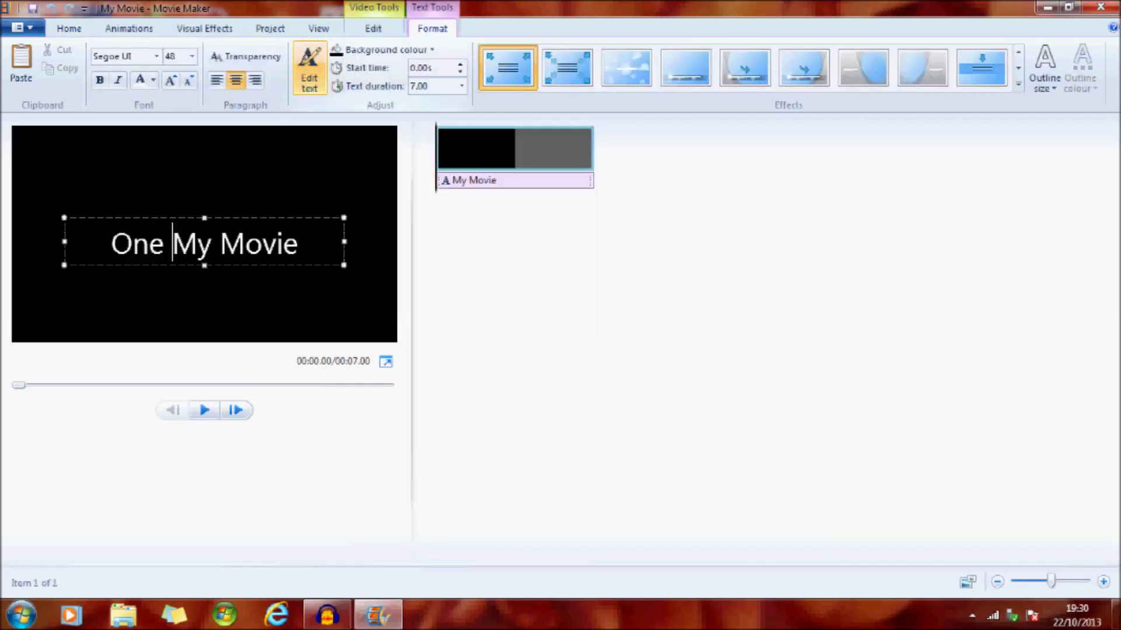
text(re was )
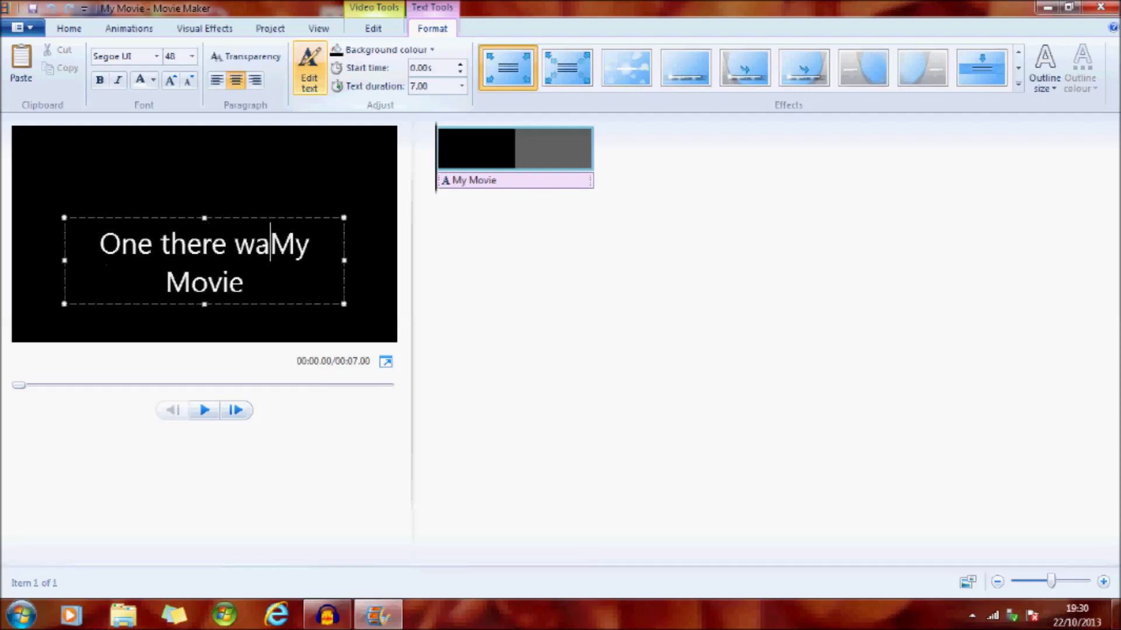
text(a way)
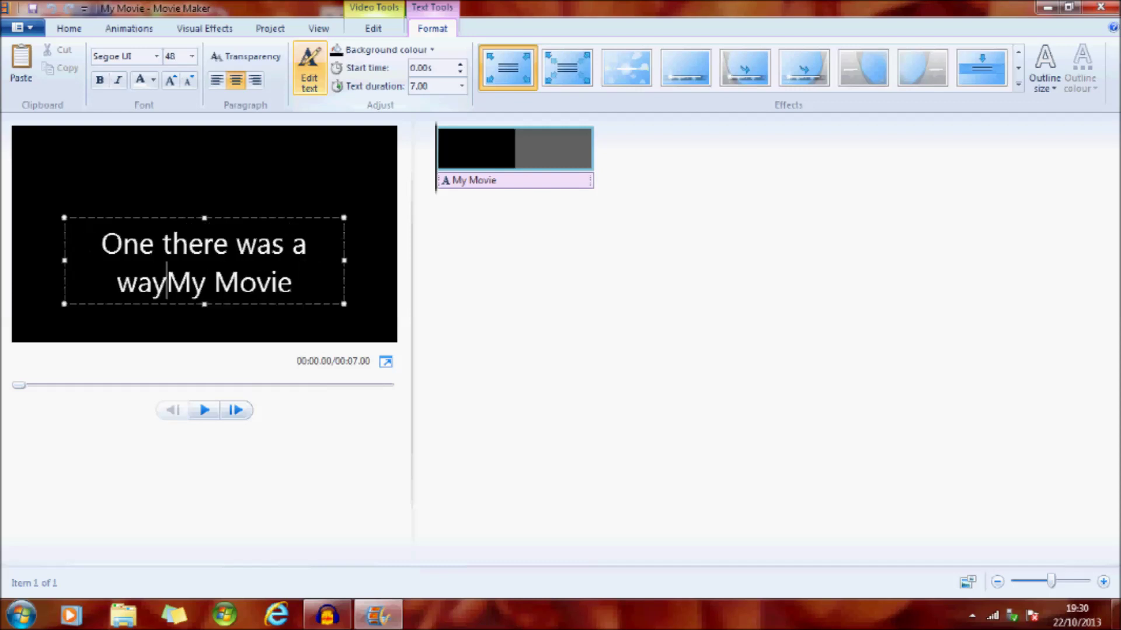
key(Delete)
key(Delete)
key(Delete)
key(Delete)
key(Delete)
key(Delete)
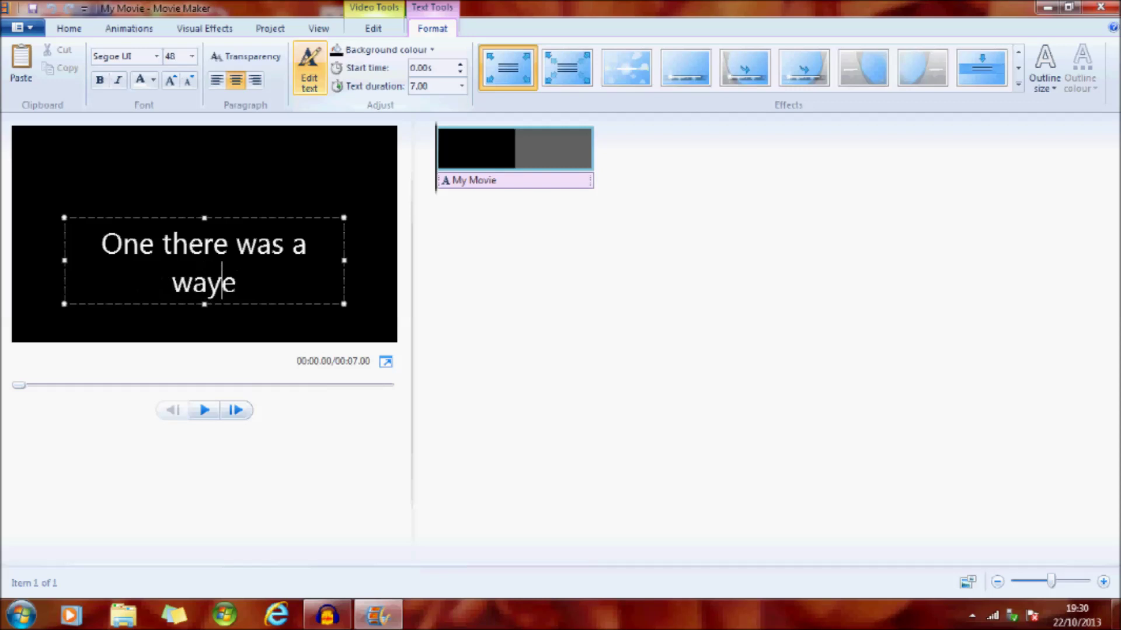
key(Delete)
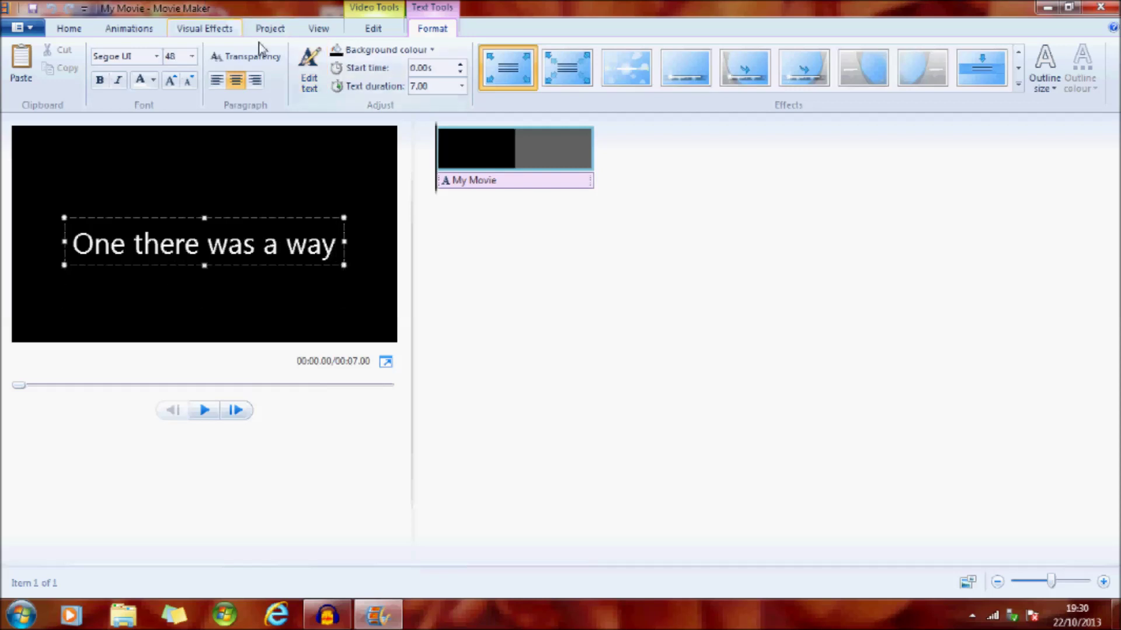
click(69, 28)
Step: Insert a new title card and move it after the 'One there was a way' card
click(293, 48)
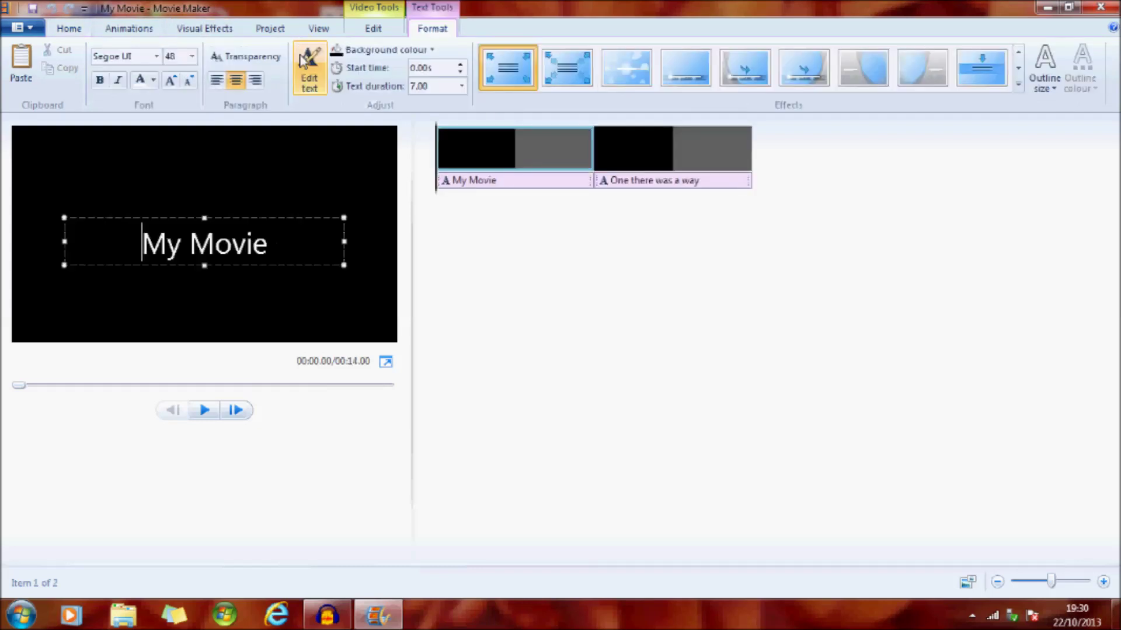
drag(480, 184, 778, 202)
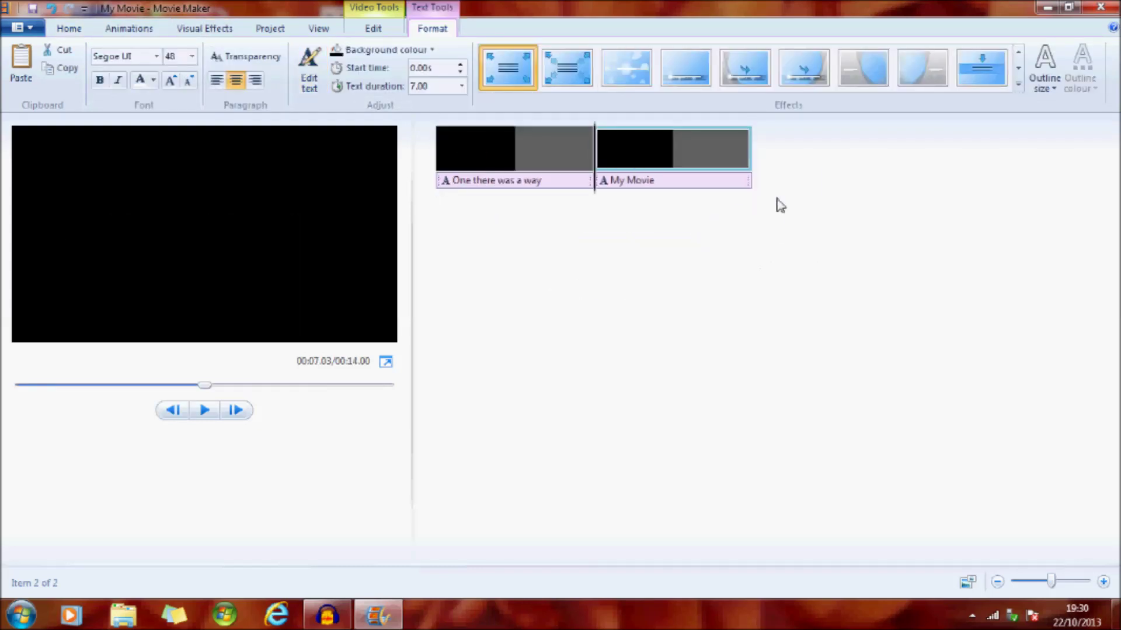
click(664, 185)
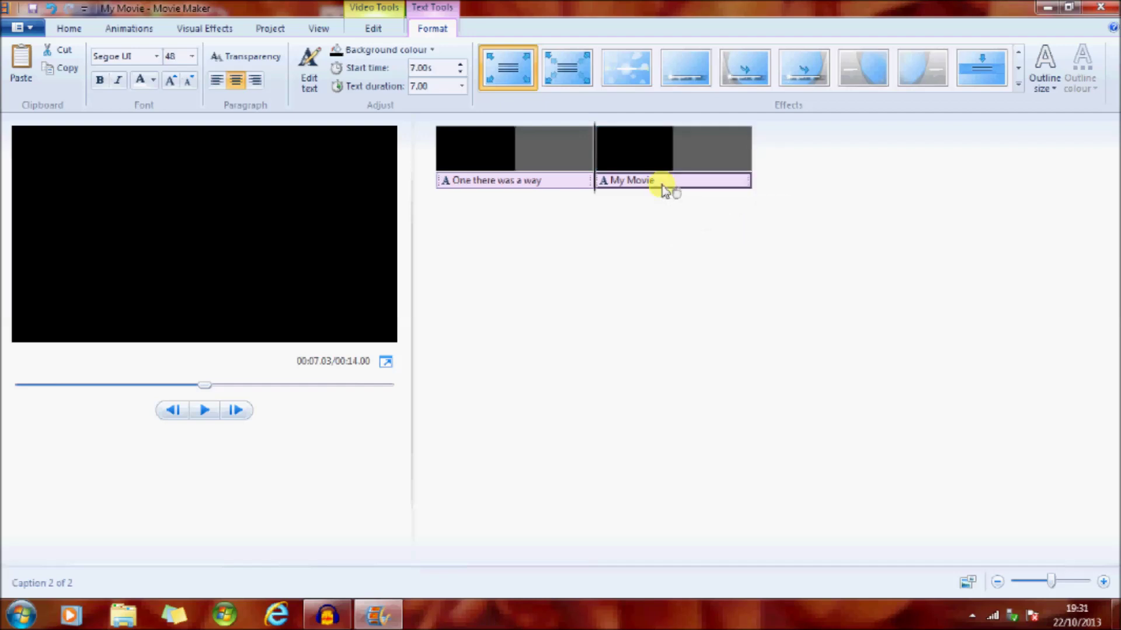
Step: Caption the card 'To get back homeward' and widen its text box to fit two lines
text(To get ba)
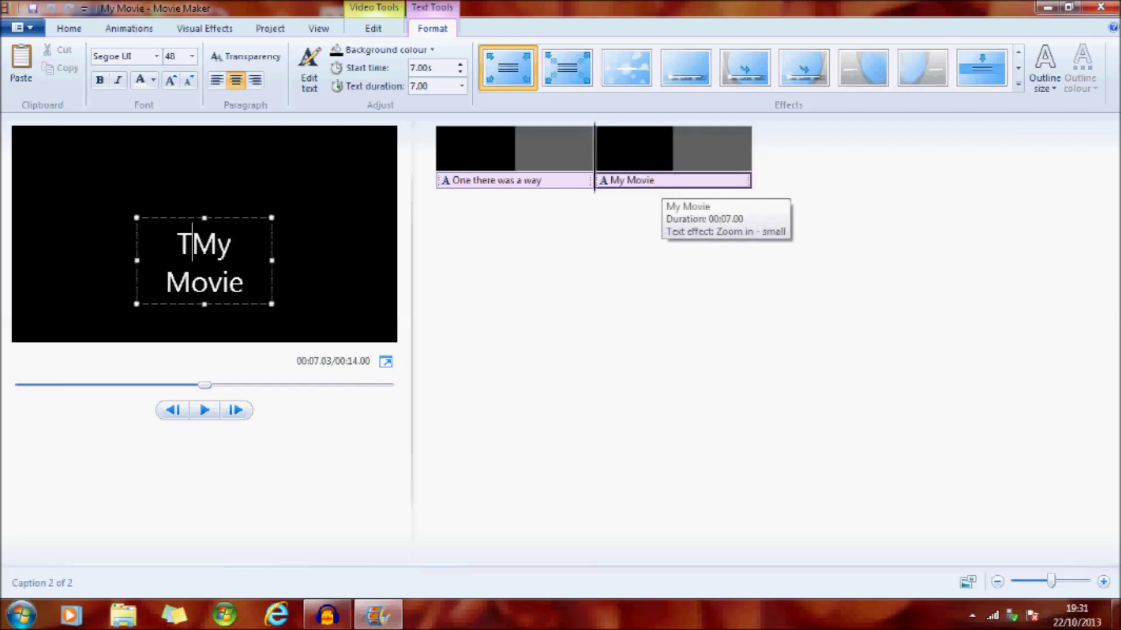
text(ck hon)
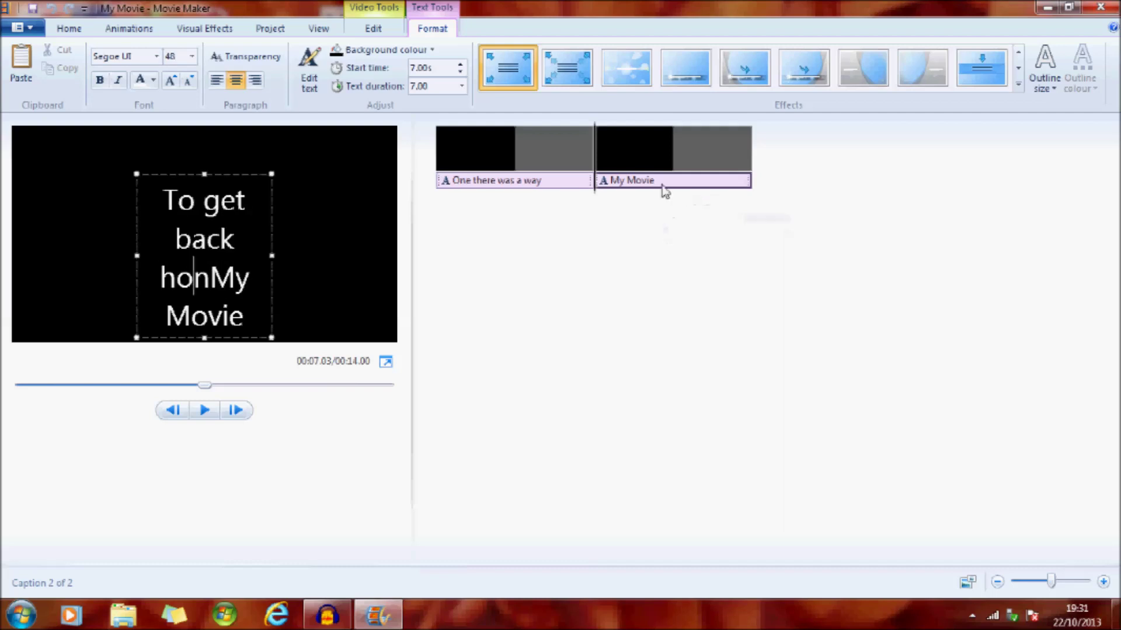
key(BackSpace)
text(meward)
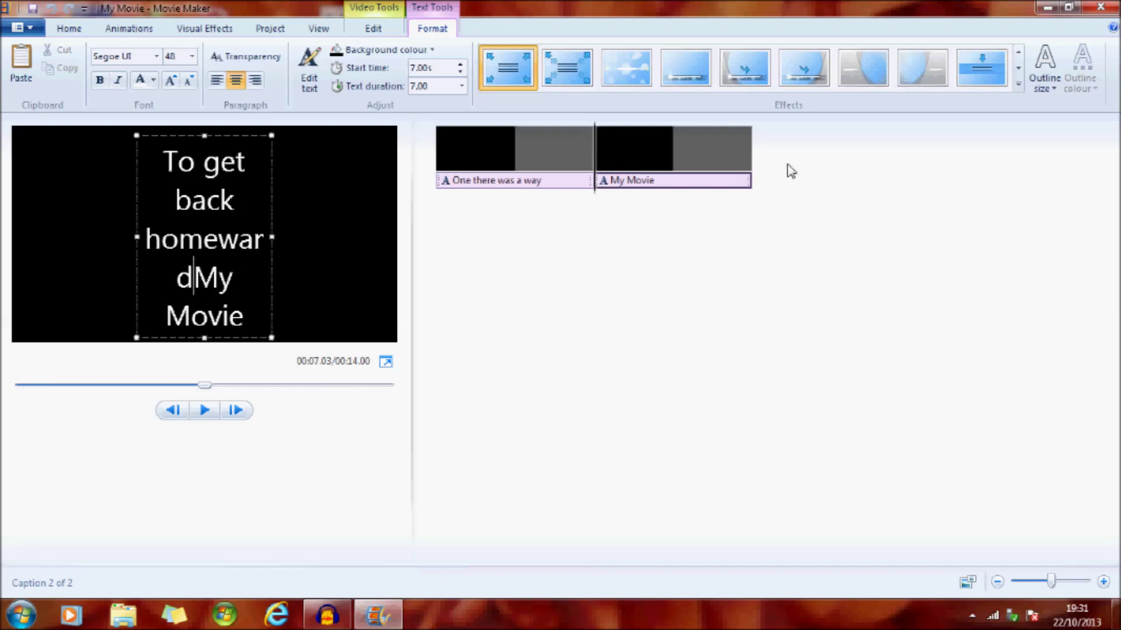
key(Delete)
key(Delete)
key(Delete)
key(Delete)
key(Delete)
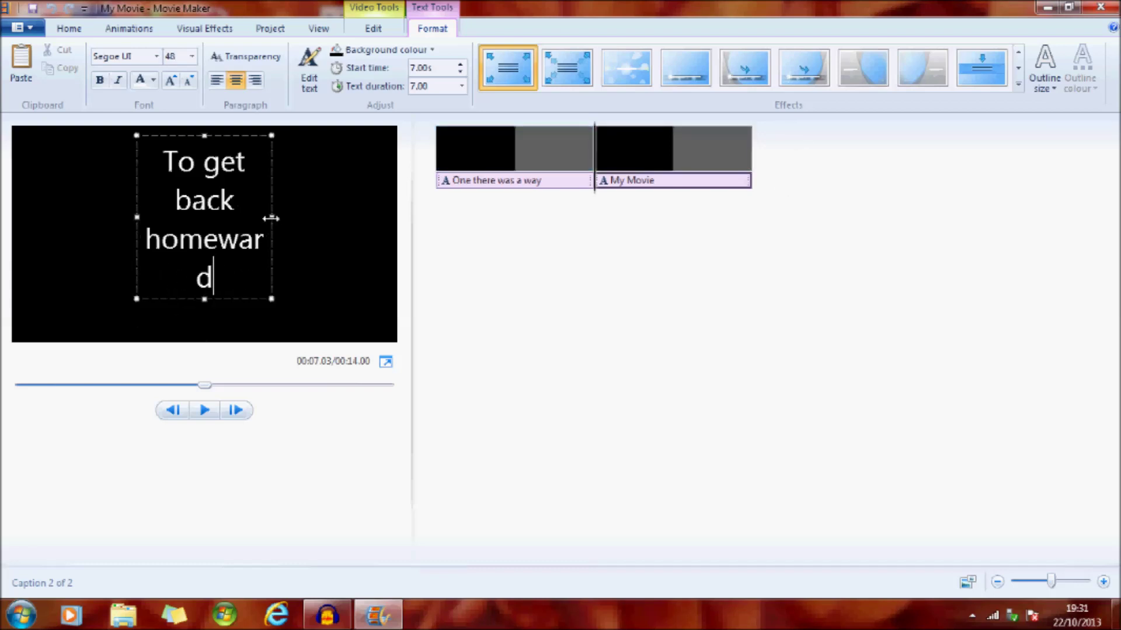
drag(271, 218, 298, 218)
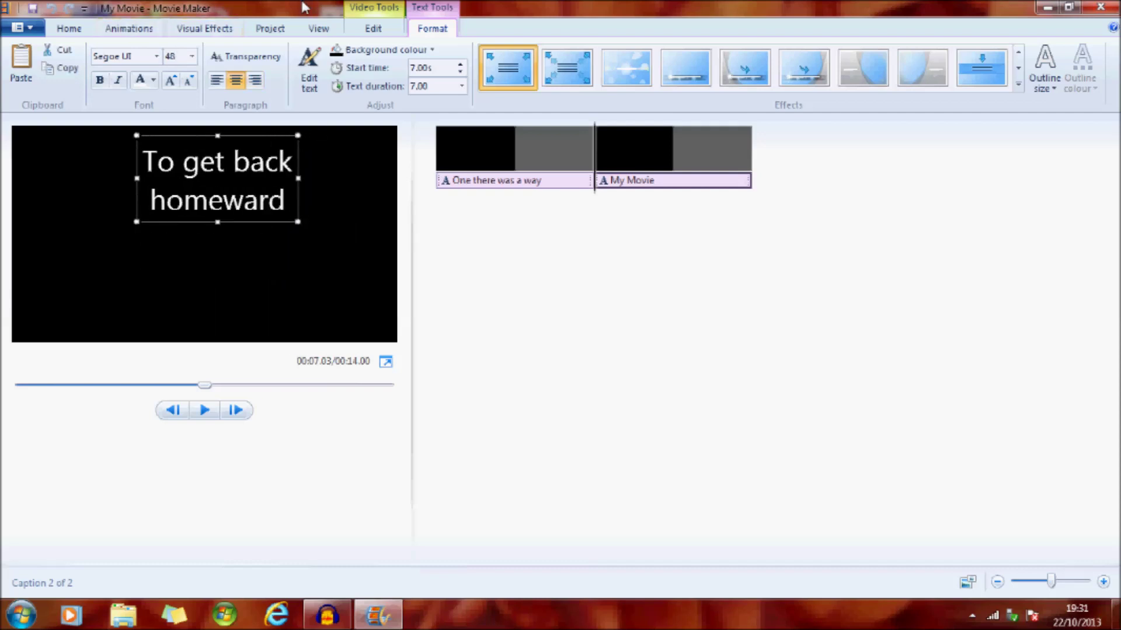
click(64, 23)
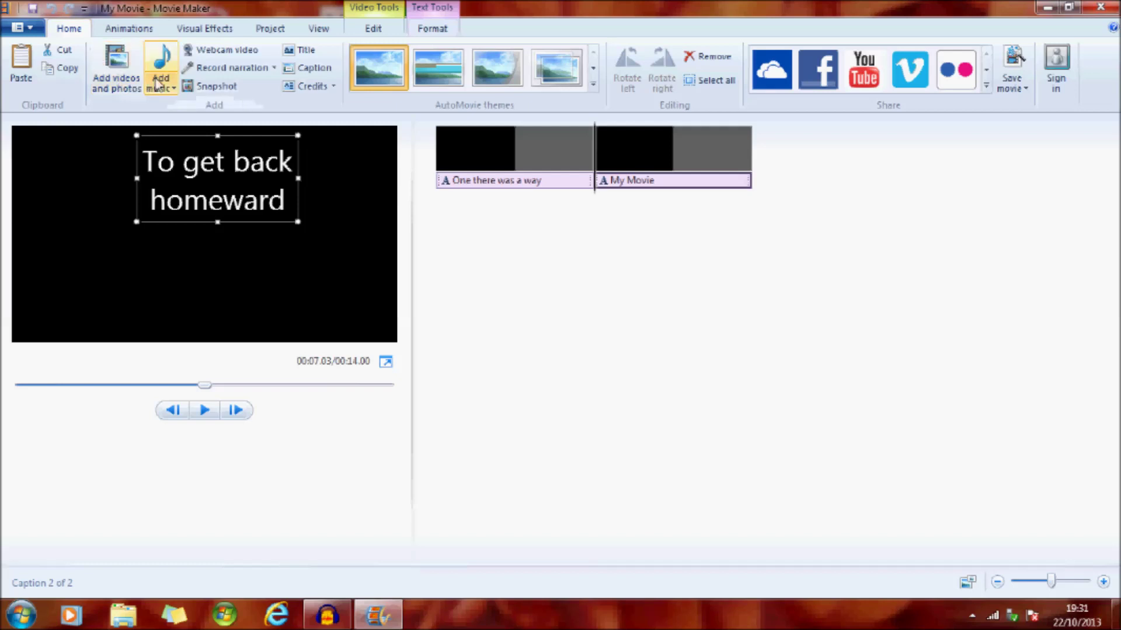
click(317, 51)
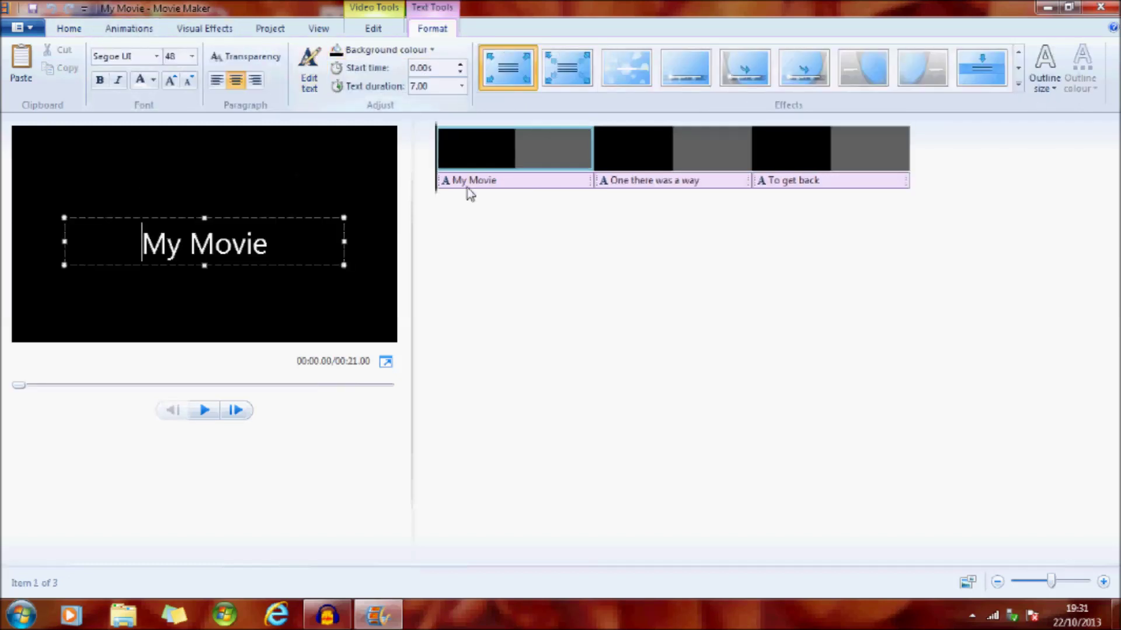
Step: Move the new card to the end and caption it 'Once there was a way' with a blank line below
drag(470, 194, 951, 163)
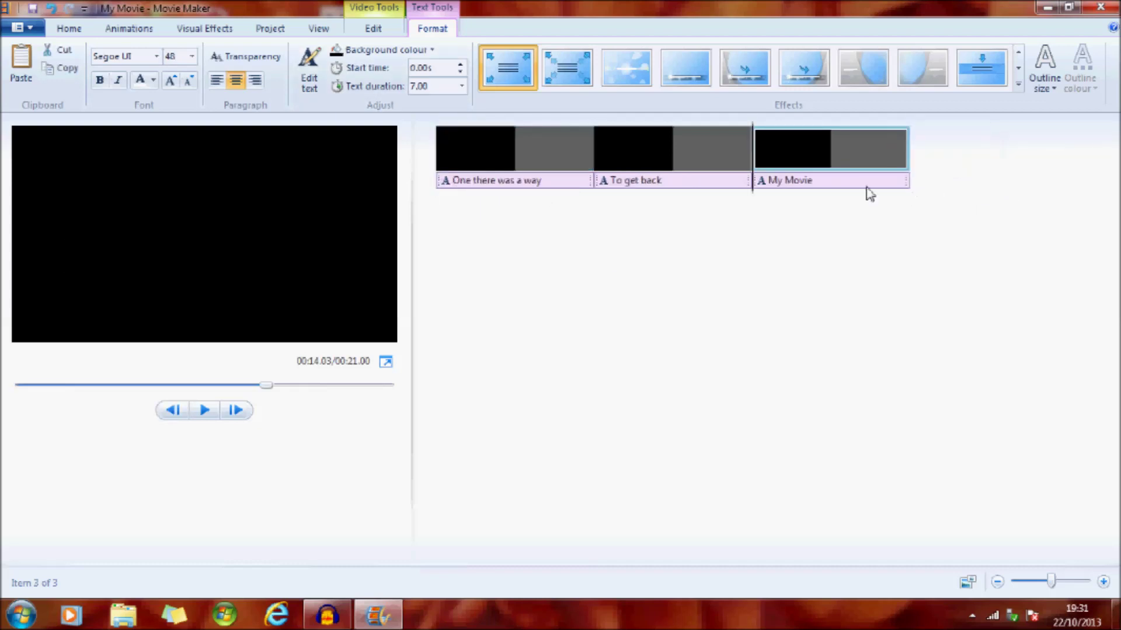
click(835, 183)
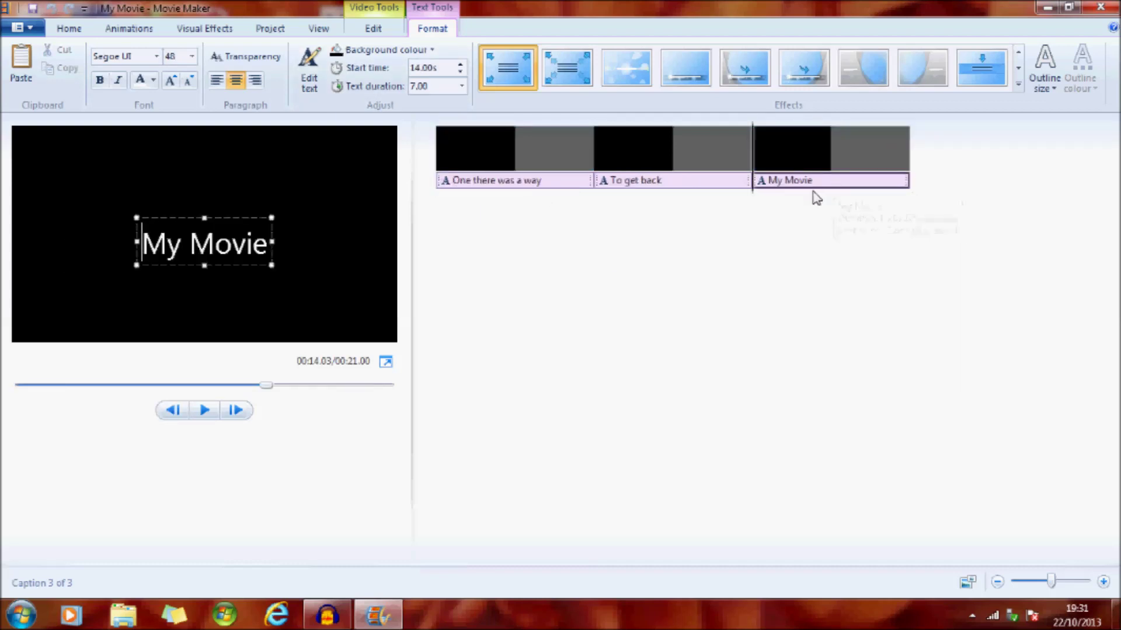
text(Once there)
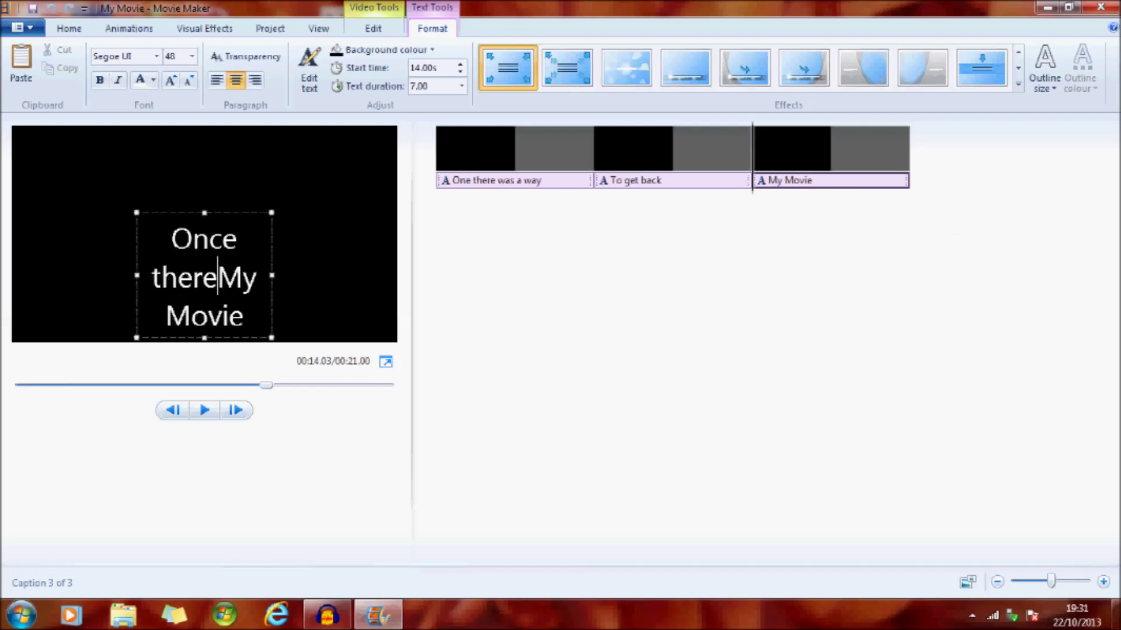
text( was a )
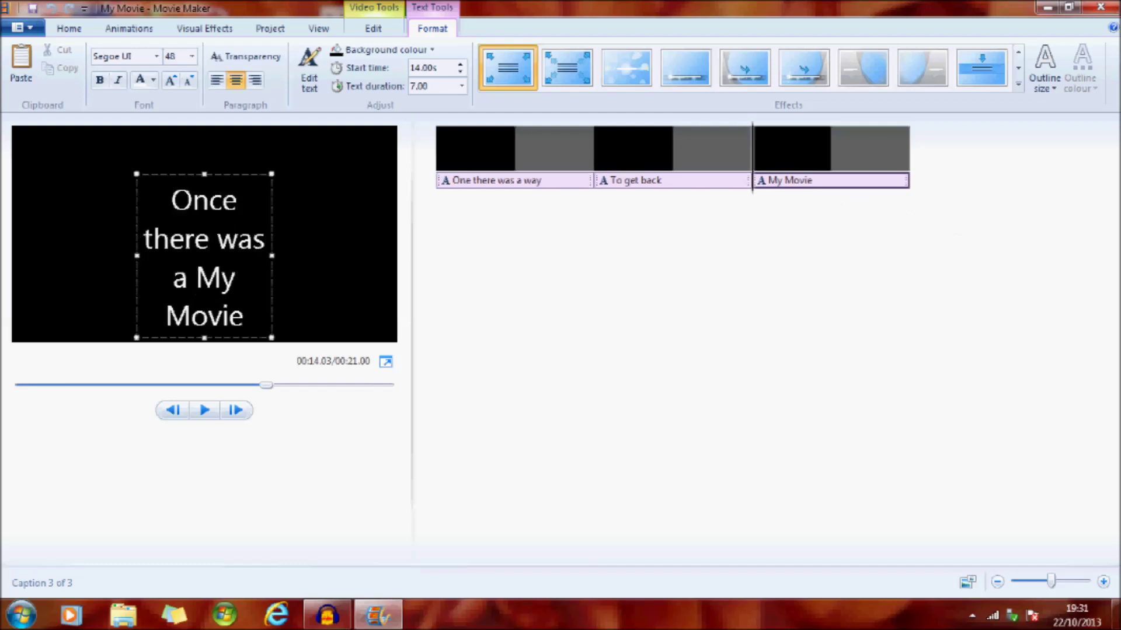
text(way)
key(Delete)
key(Delete)
key(Delete)
key(Delete)
key(Delete)
key(Delete)
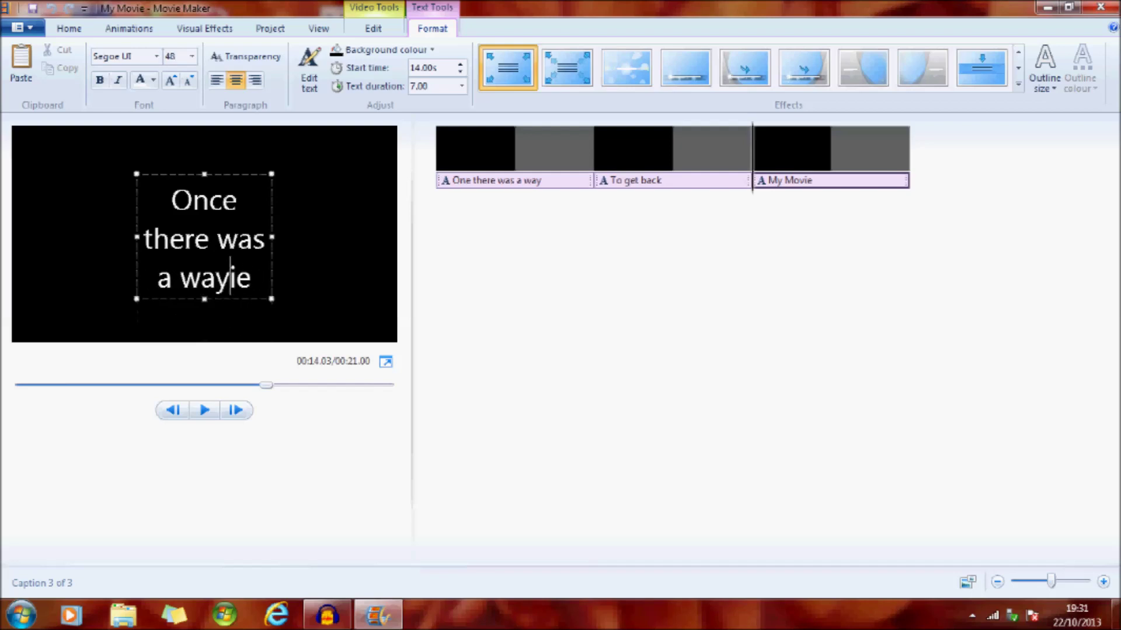
key(Delete)
key(Delete)
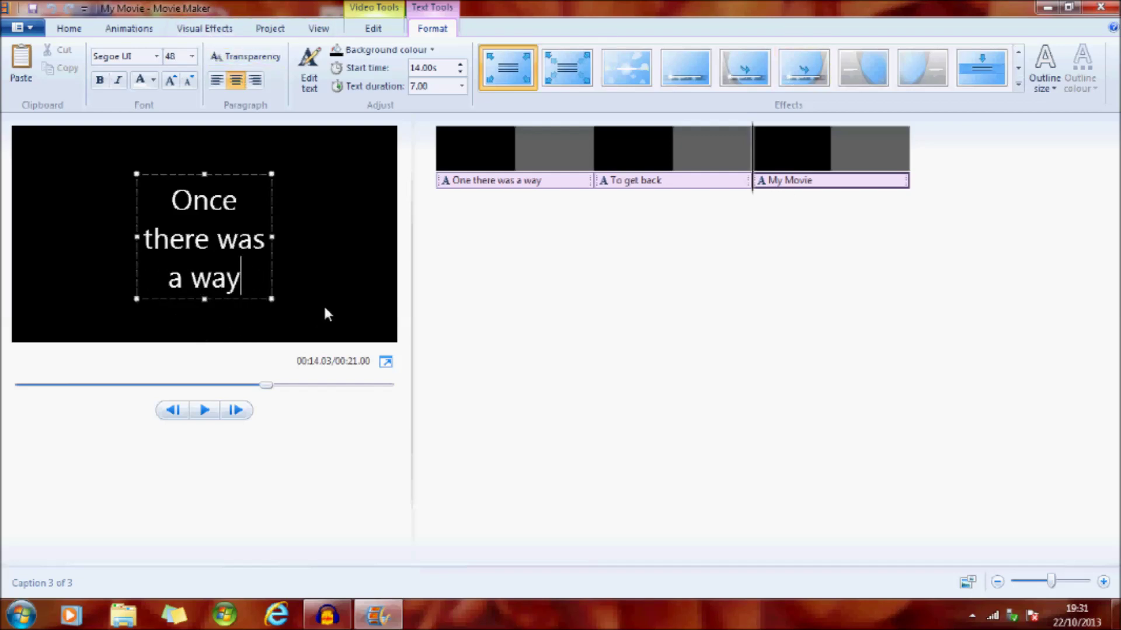
key(Return)
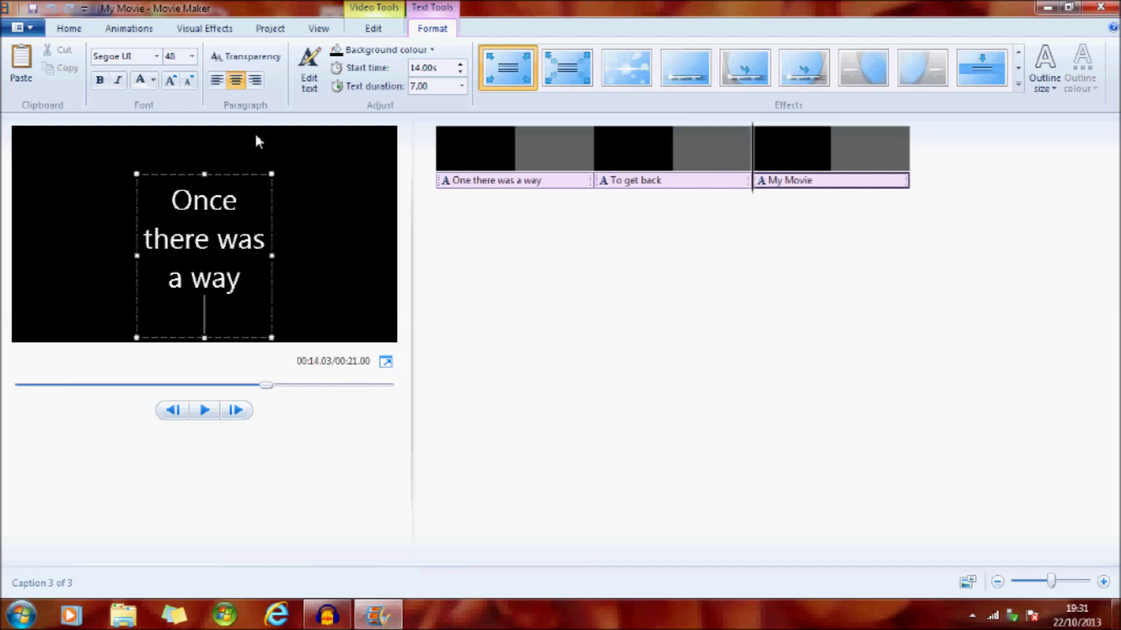
click(69, 29)
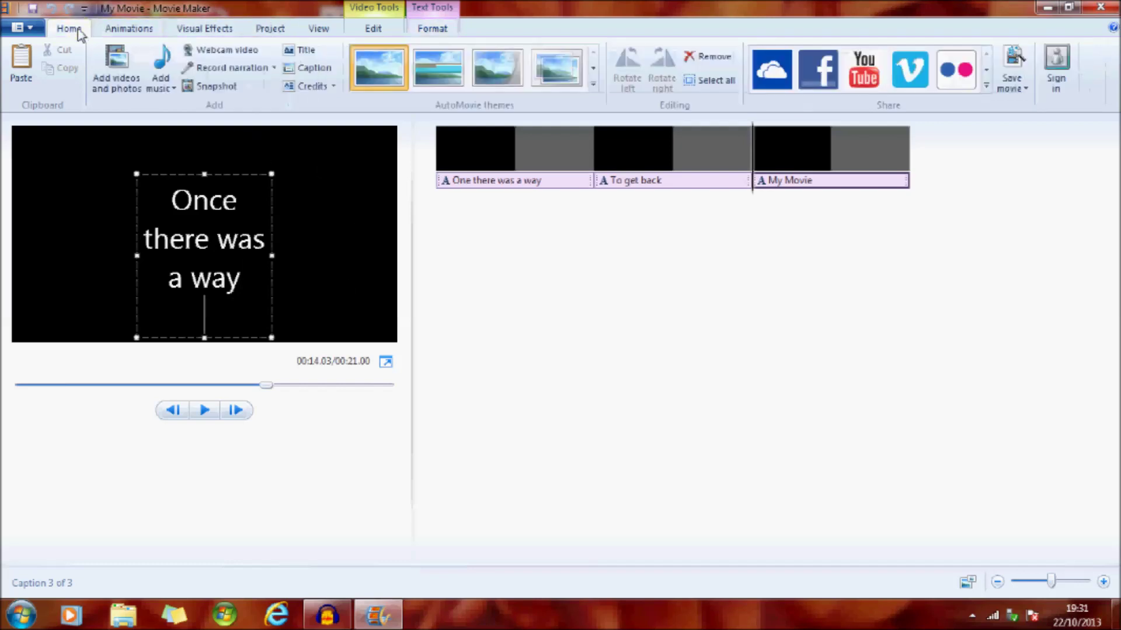
Step: Add a fourth card at the storyboard's end with its caption changed from 'My Movie' to 'To get back home'
click(292, 52)
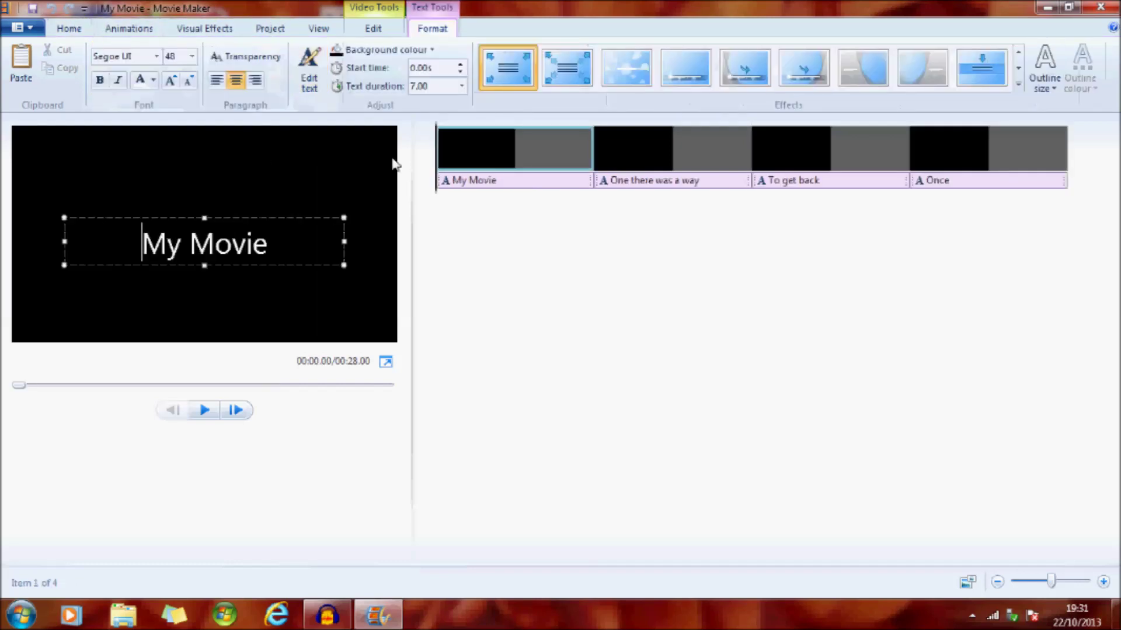
drag(462, 162, 1099, 176)
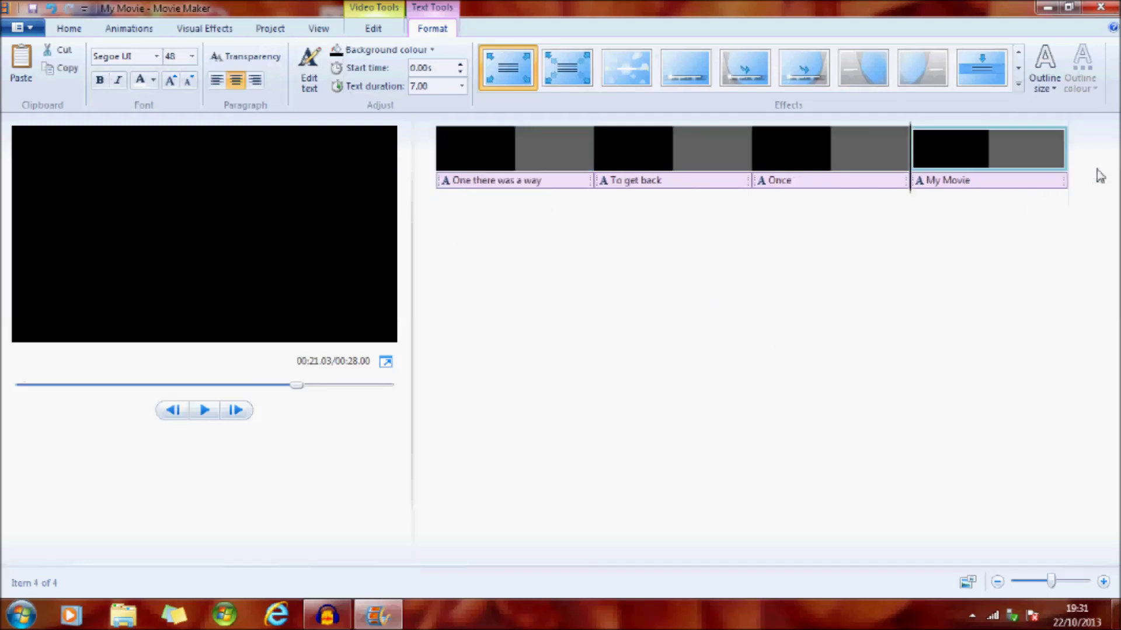
click(957, 179)
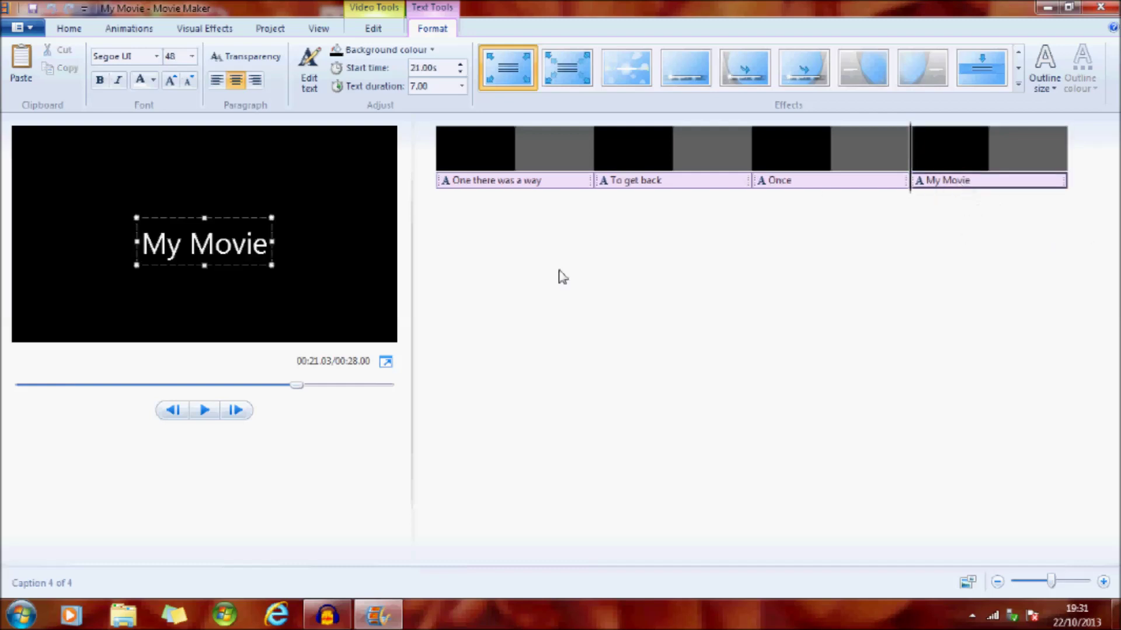
text(To get ba)
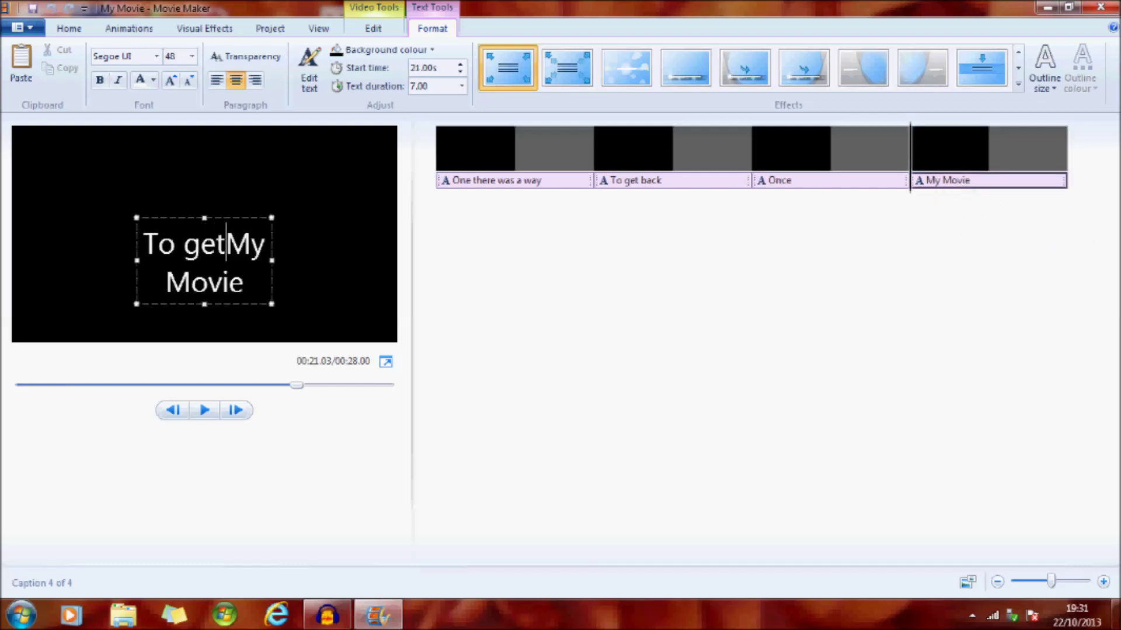
text(ck home)
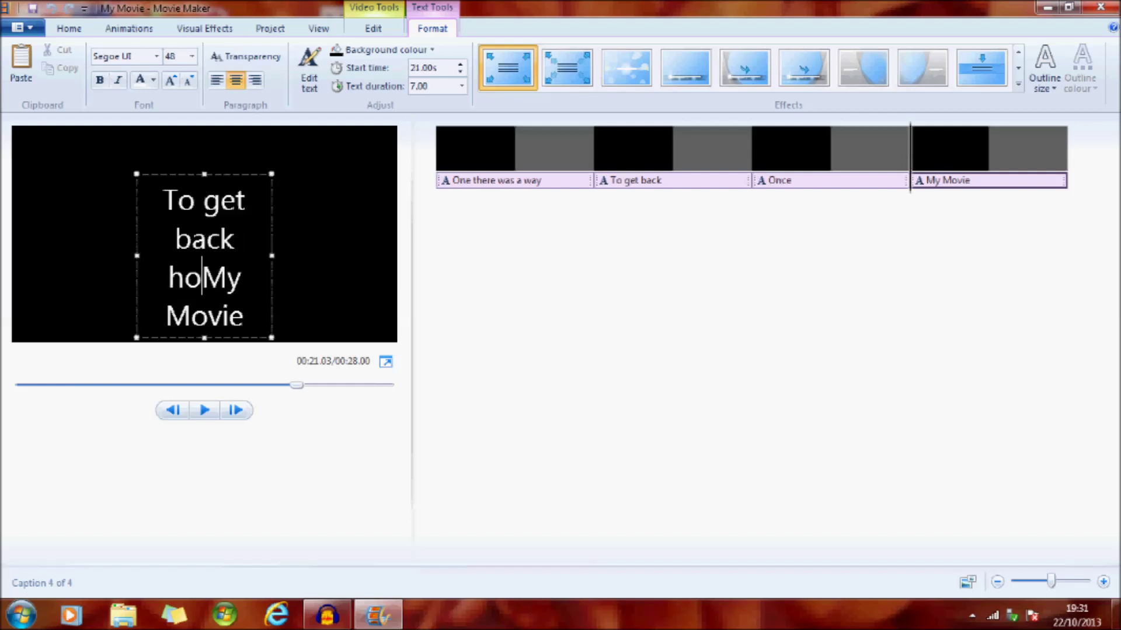
key(Delete)
key(Delete)
key(Delete)
key(Delete)
key(Delete)
key(Delete)
key(Delete)
key(Delete)
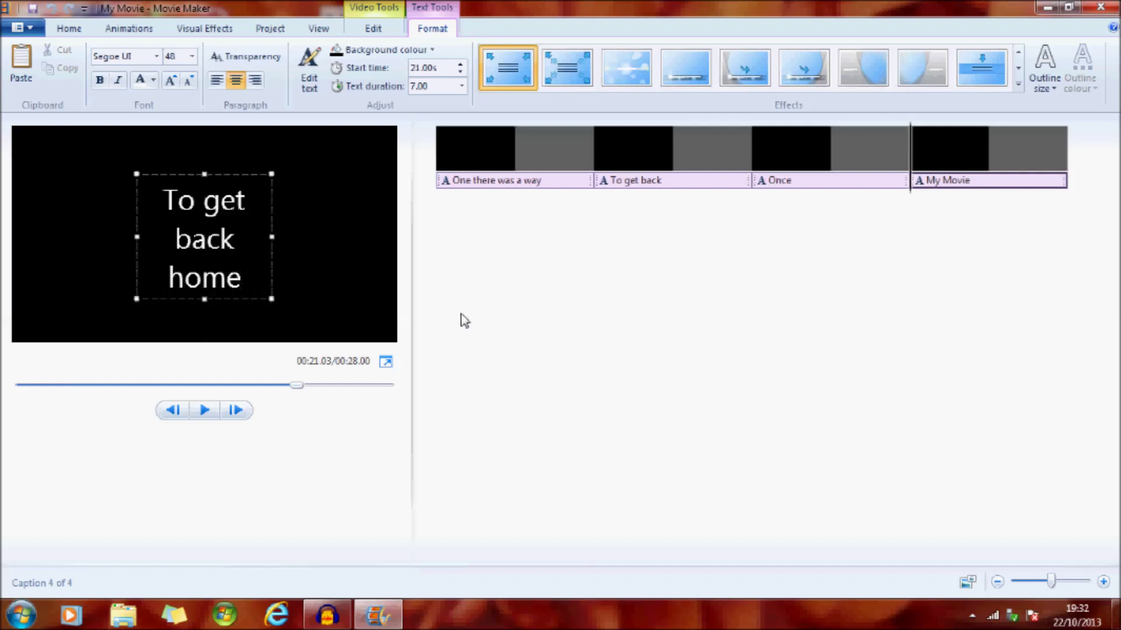
Step: Shift the 'One there was a way' caption later to start around 2.6 s
click(465, 182)
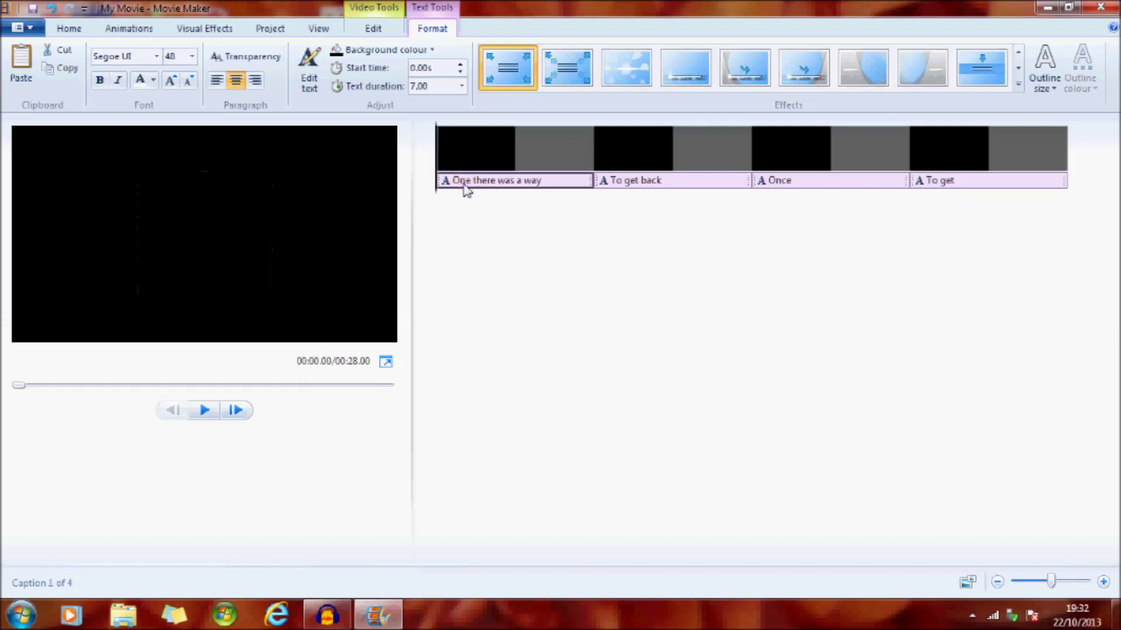
drag(484, 182, 499, 201)
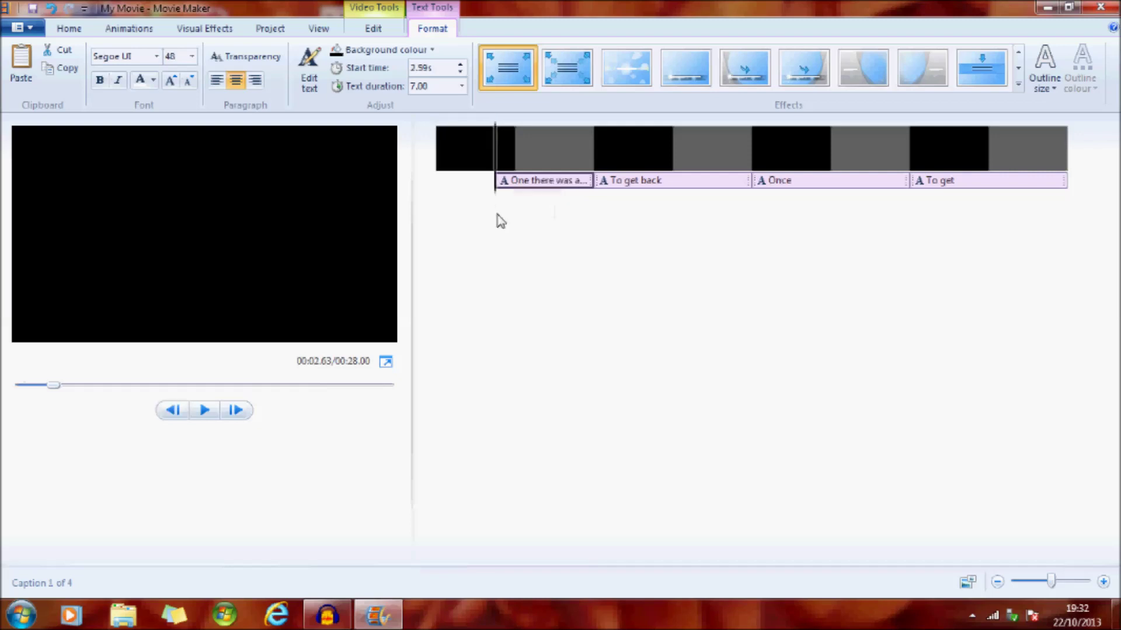
click(70, 29)
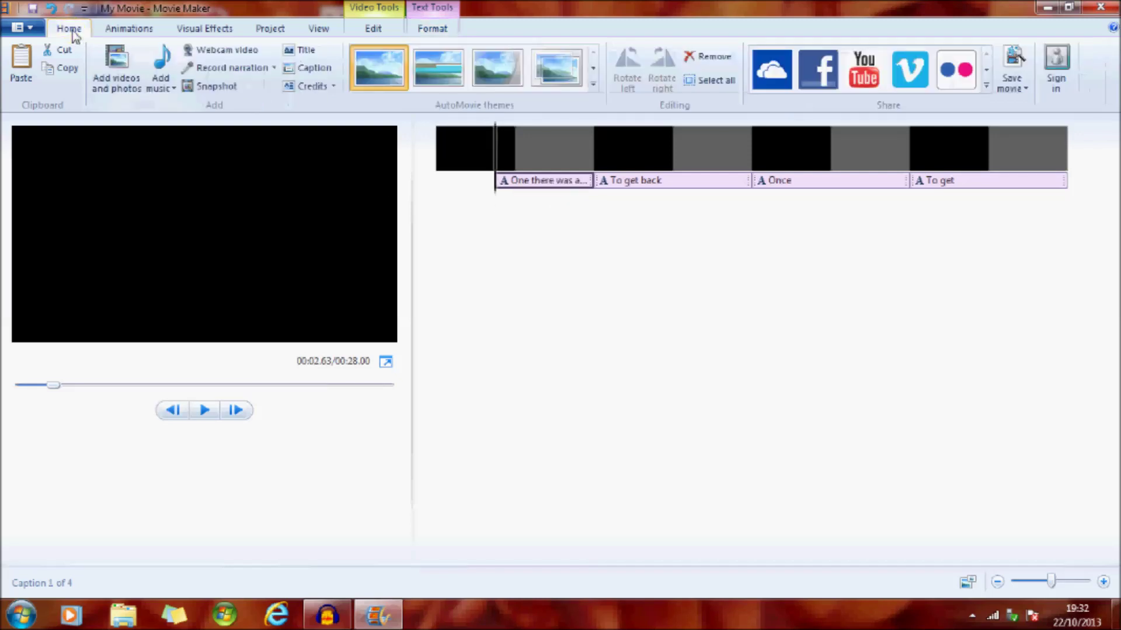
Step: Add 64. Golden slumbers.mp3 from the computer as the movie's background music
click(175, 86)
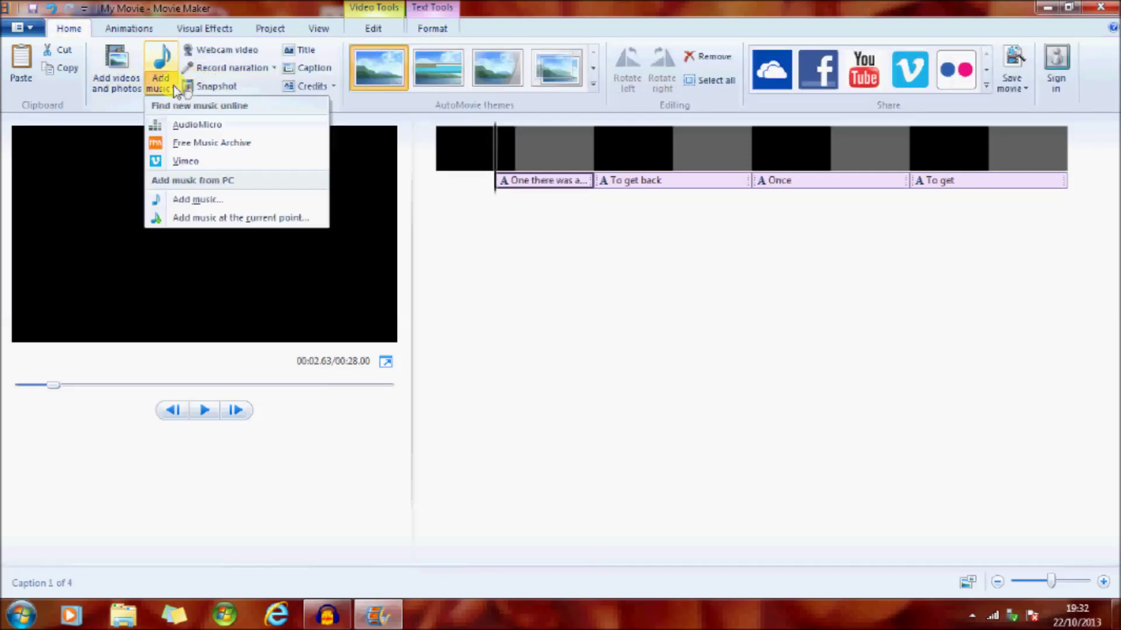
click(181, 202)
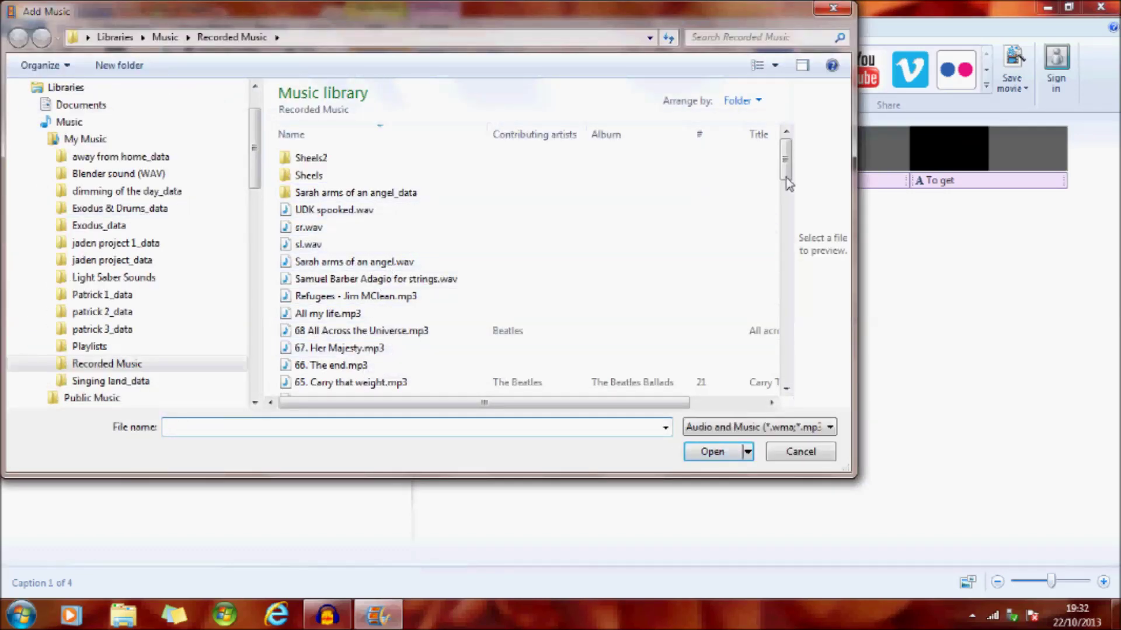
drag(786, 175, 785, 182)
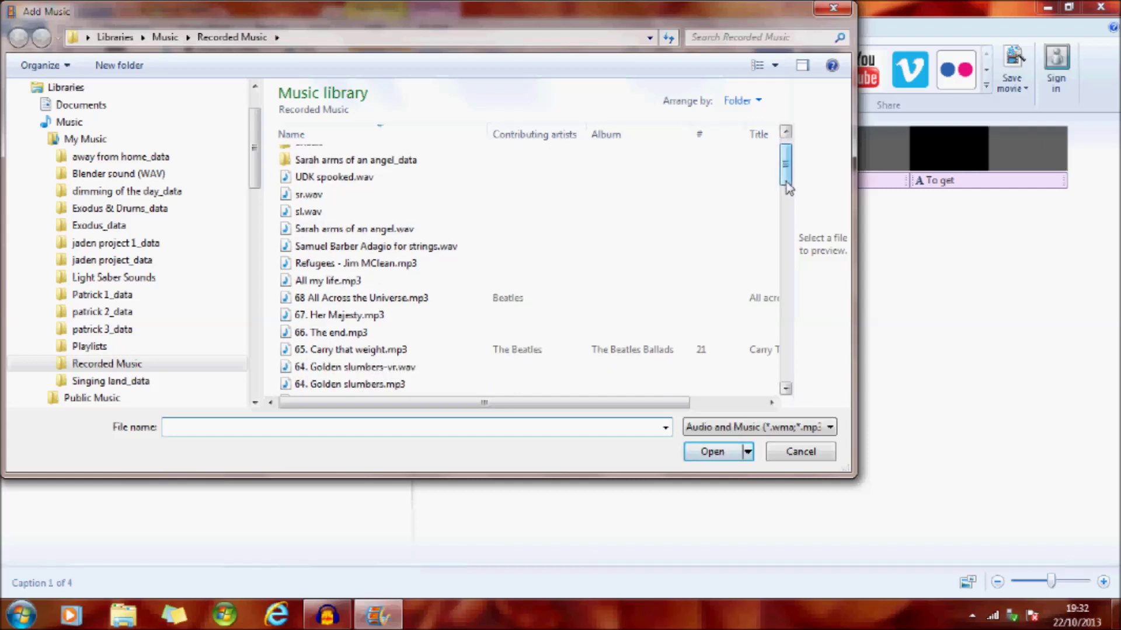
click(400, 385)
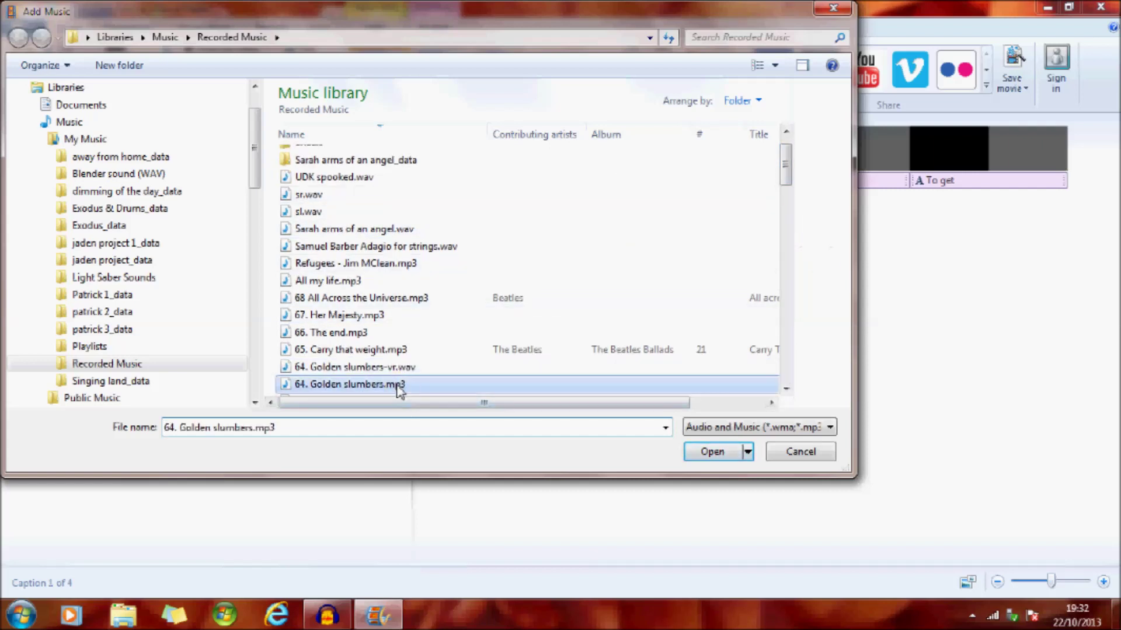
double_click(400, 386)
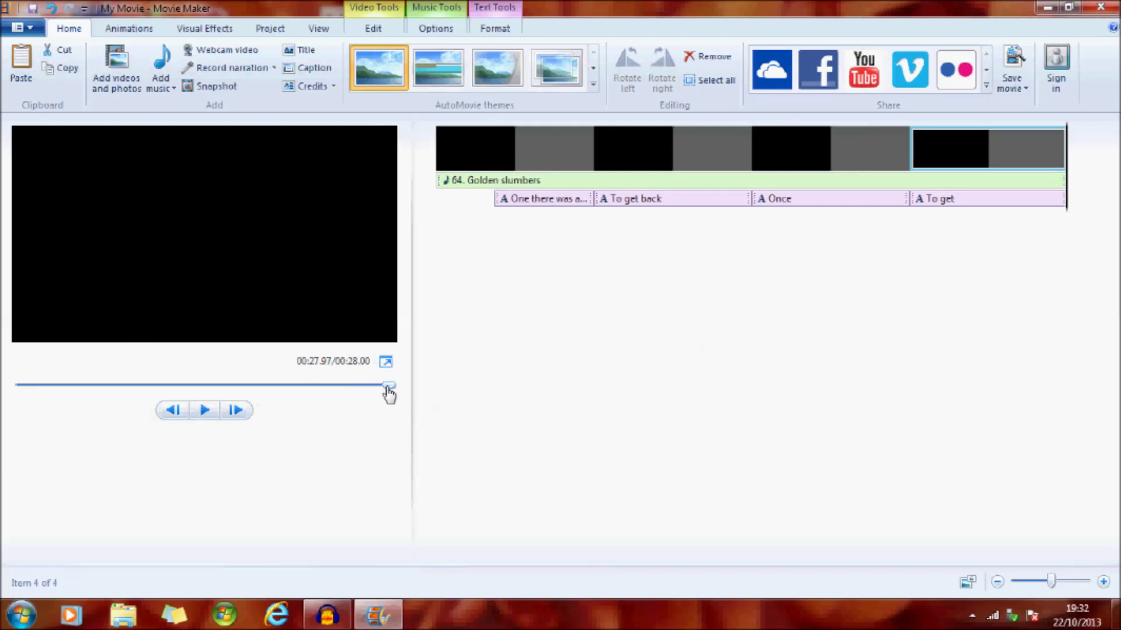
drag(387, 387, 18, 388)
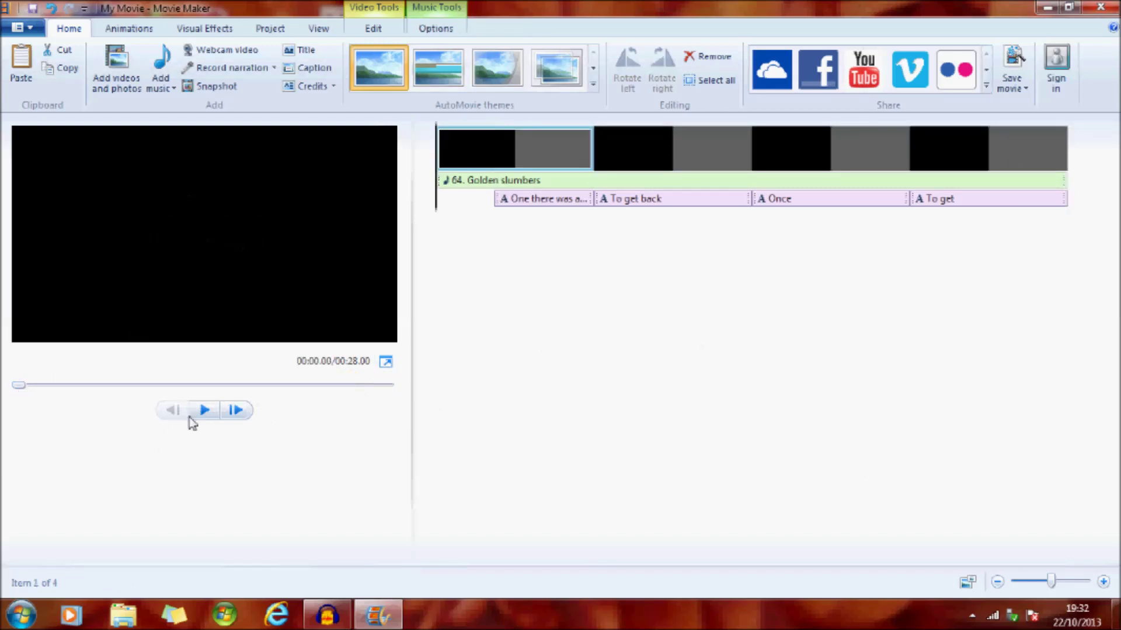
click(207, 410)
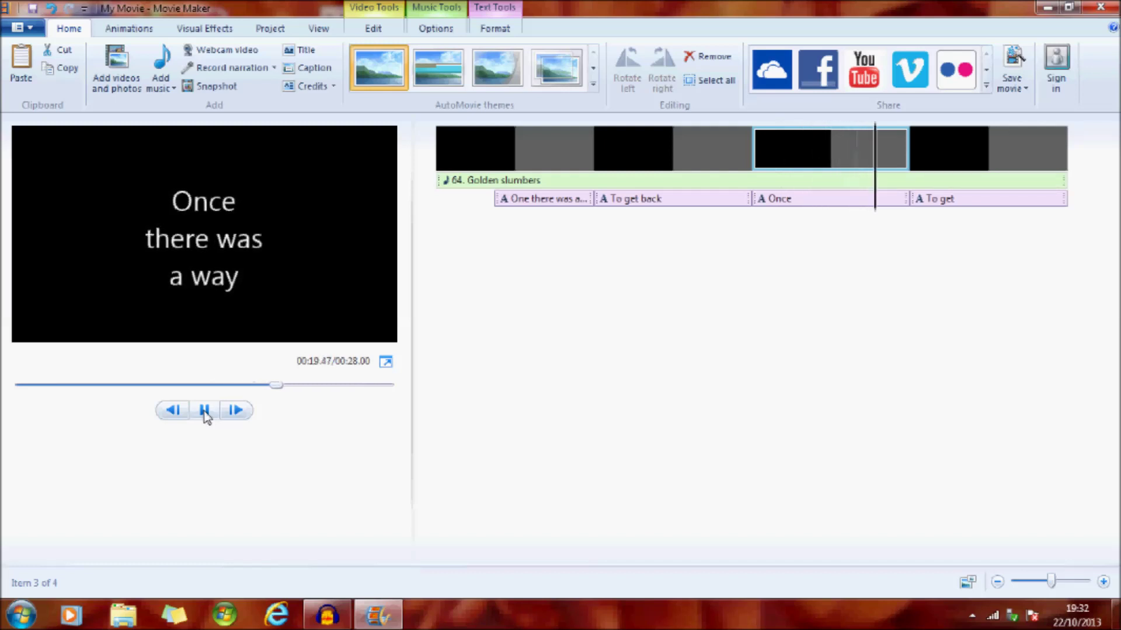
click(205, 410)
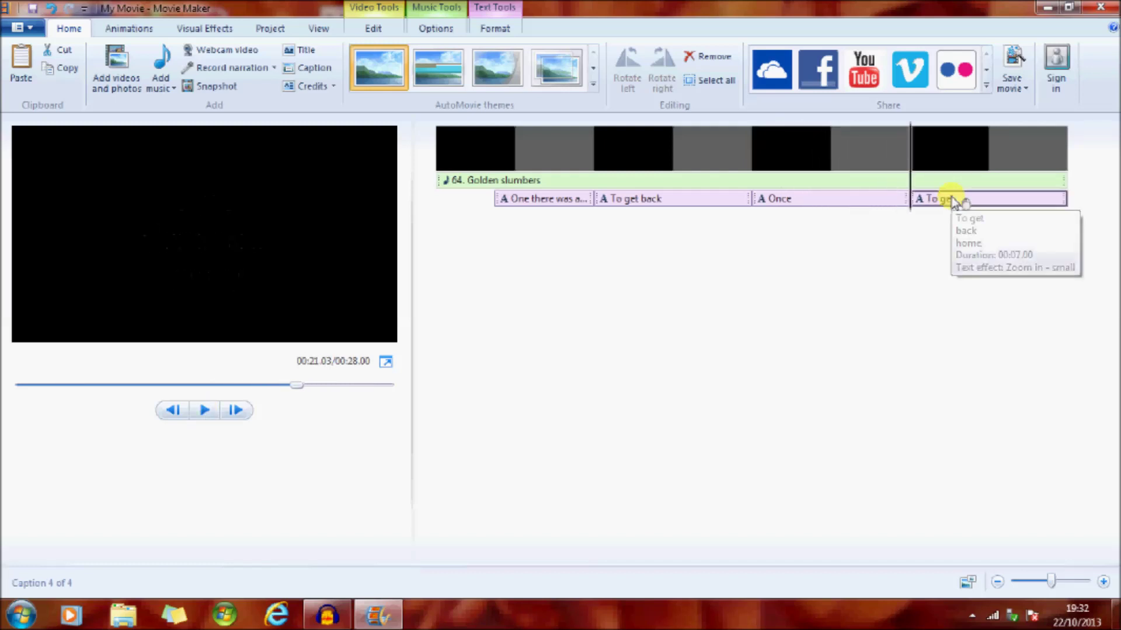
Step: Drag the 'To get back home' caption earlier and preview from about 15 s to check its timing
drag(944, 209, 874, 211)
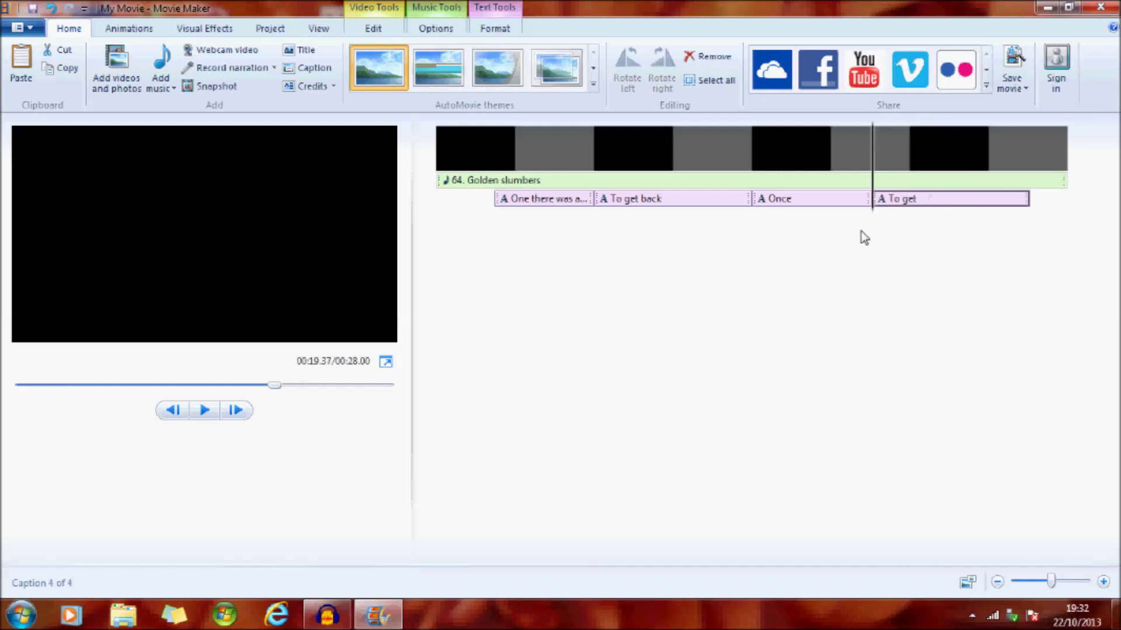
drag(275, 387, 221, 387)
click(203, 415)
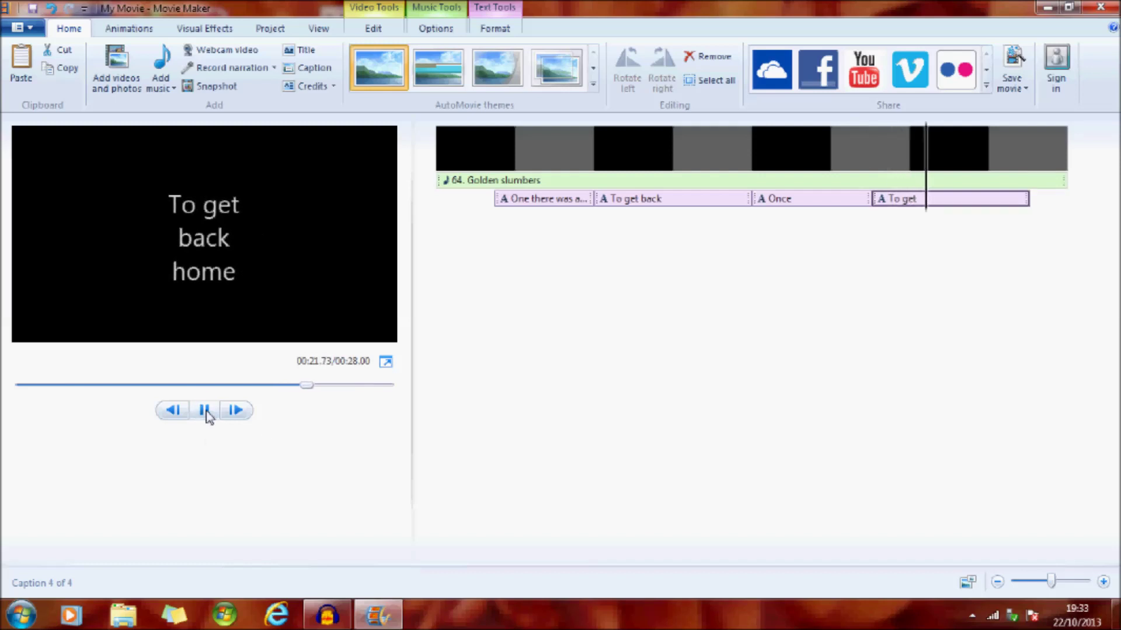
click(208, 414)
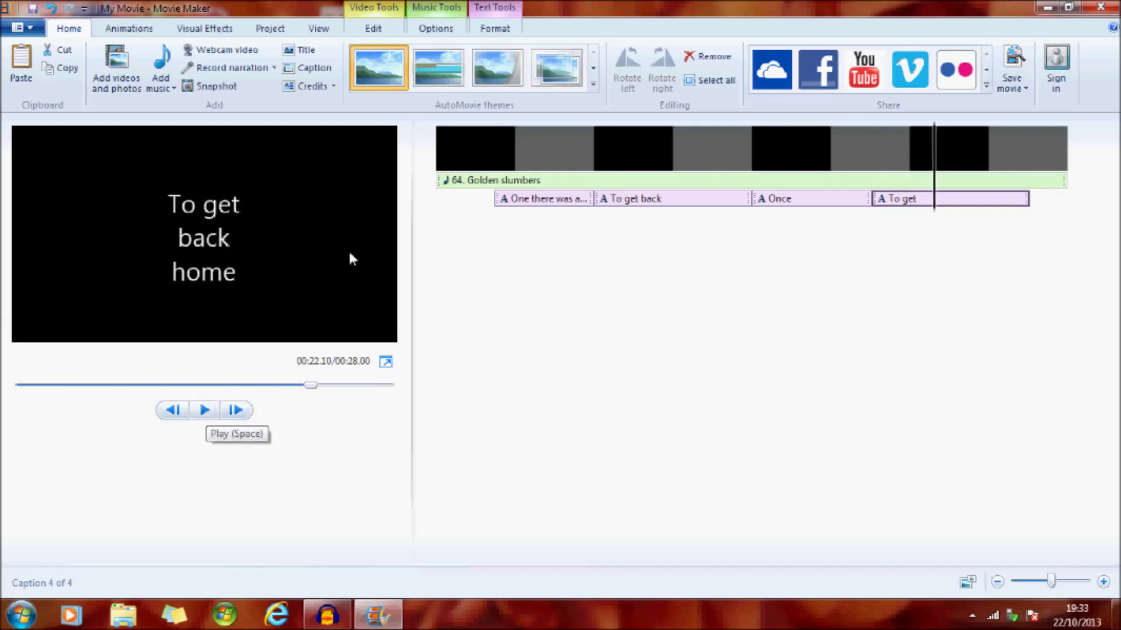
click(496, 182)
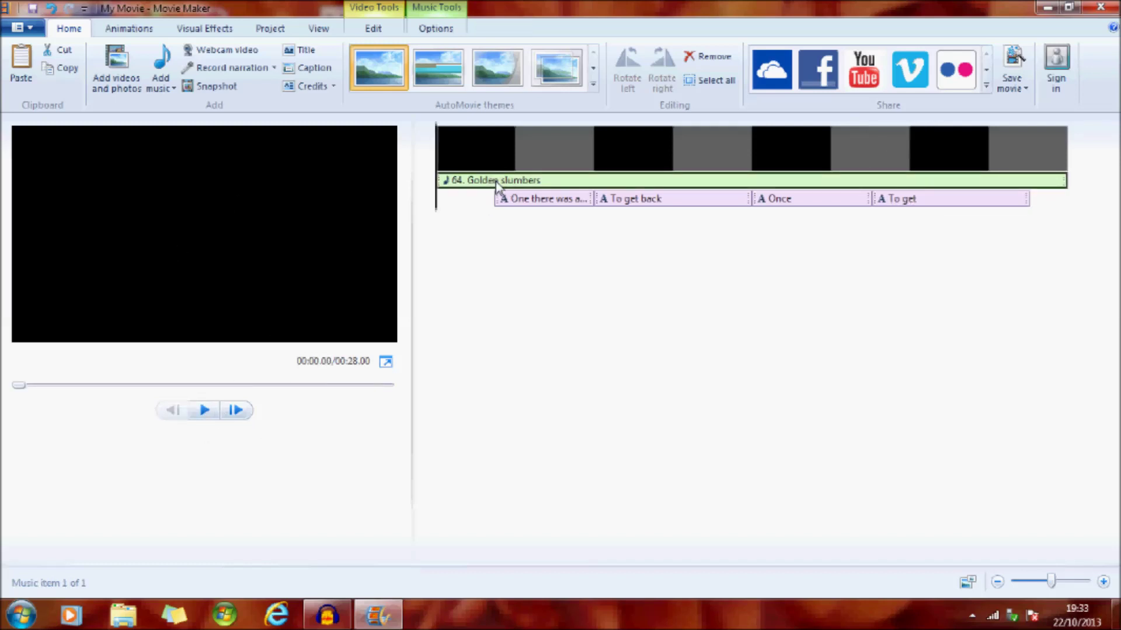
Step: Delete the music from the Movie Maker timeline and import 64. Golden slumbers.mp3 into Audacity
key(Delete)
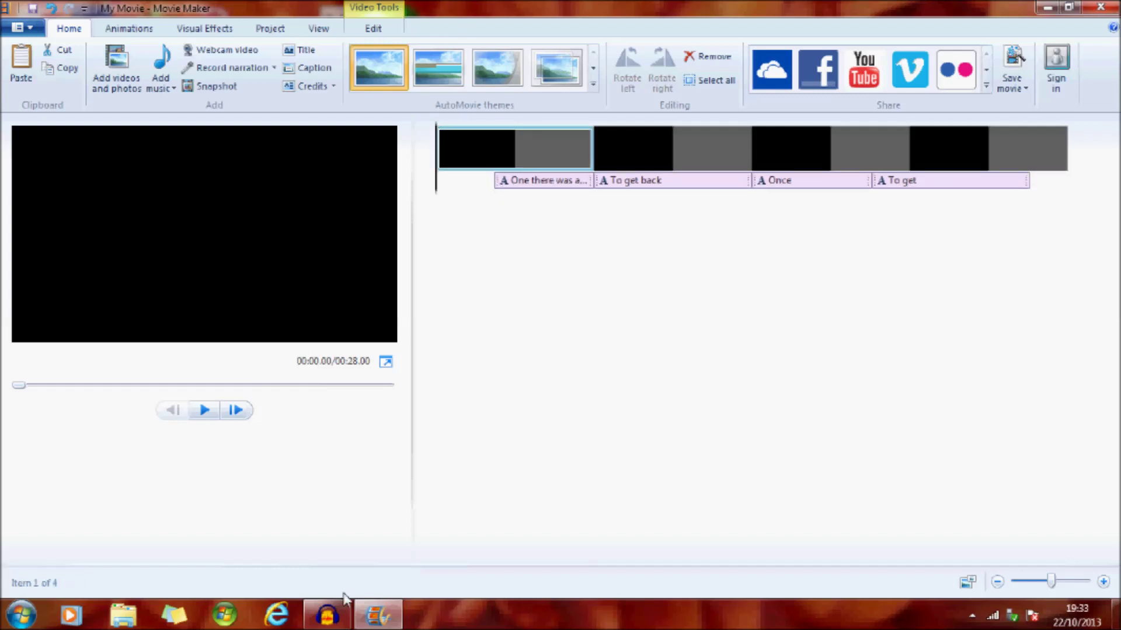
click(337, 618)
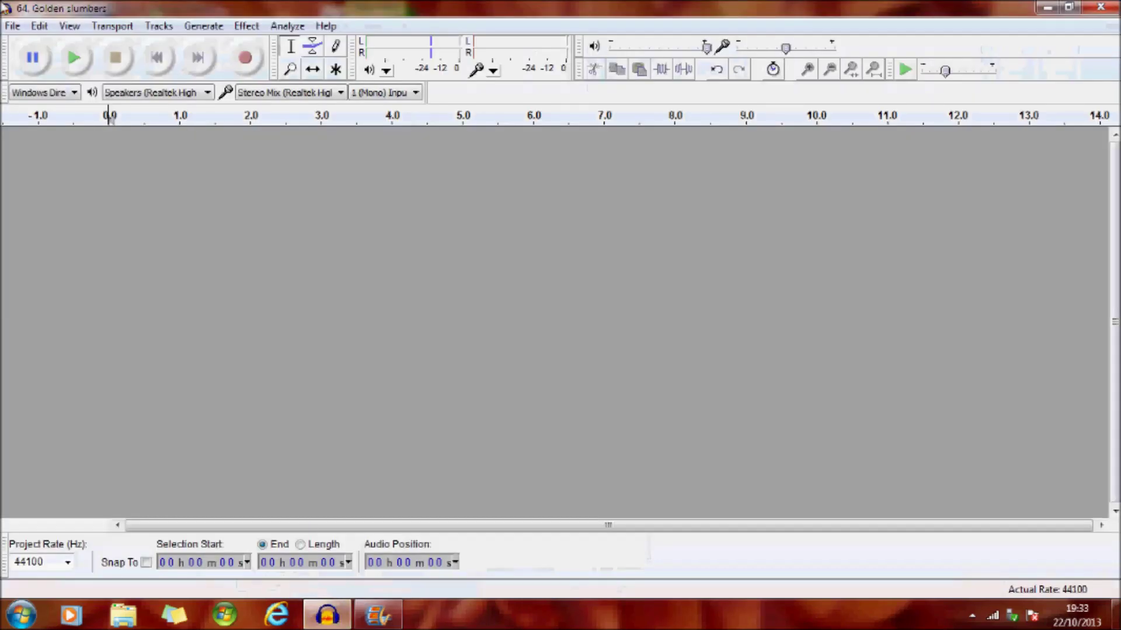
click(13, 26)
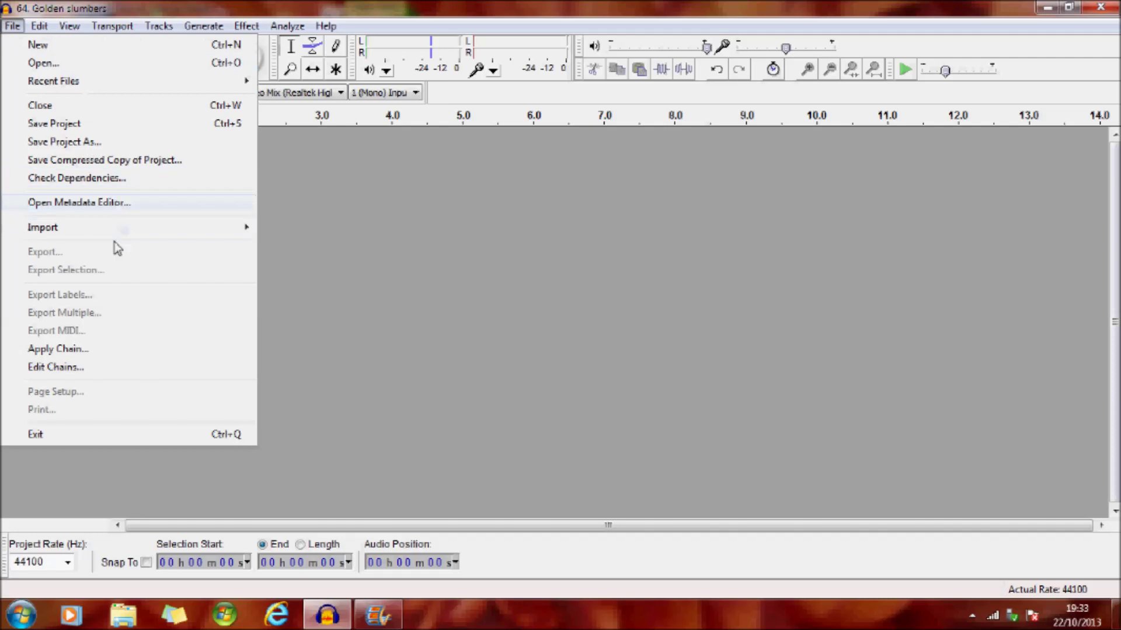
mouse_move(119, 234)
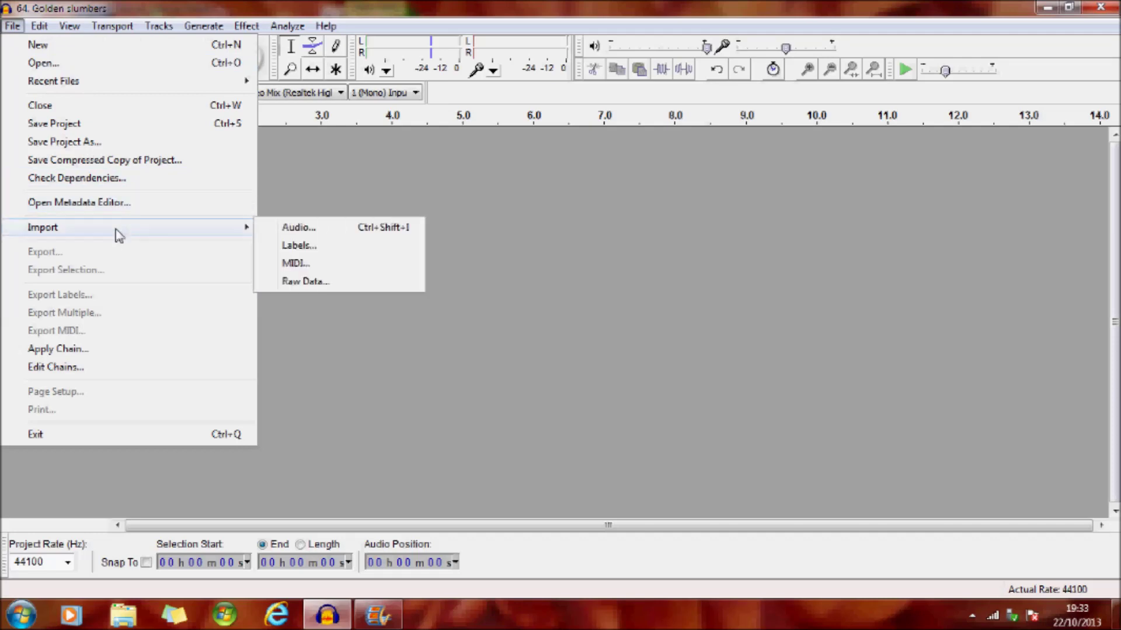
click(300, 229)
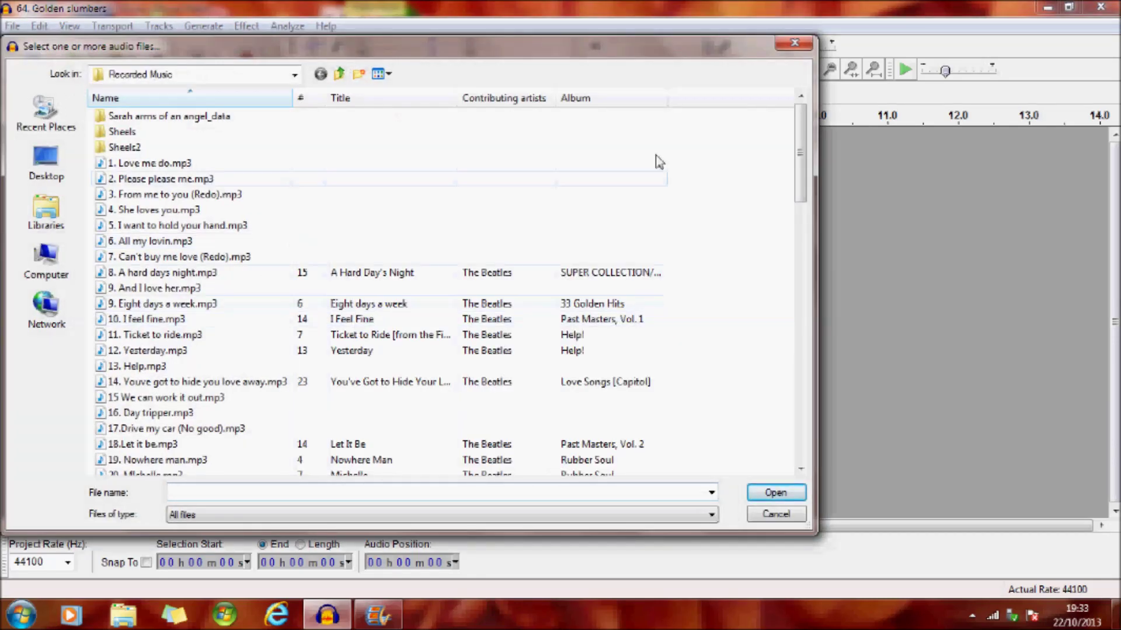
drag(808, 178, 809, 399)
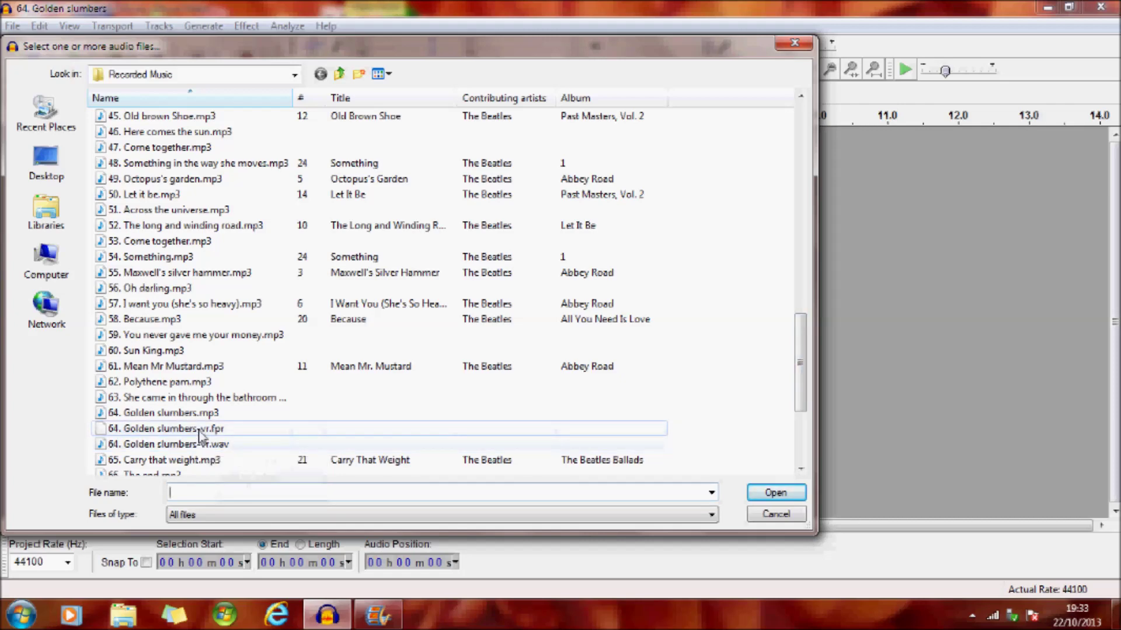
click(207, 413)
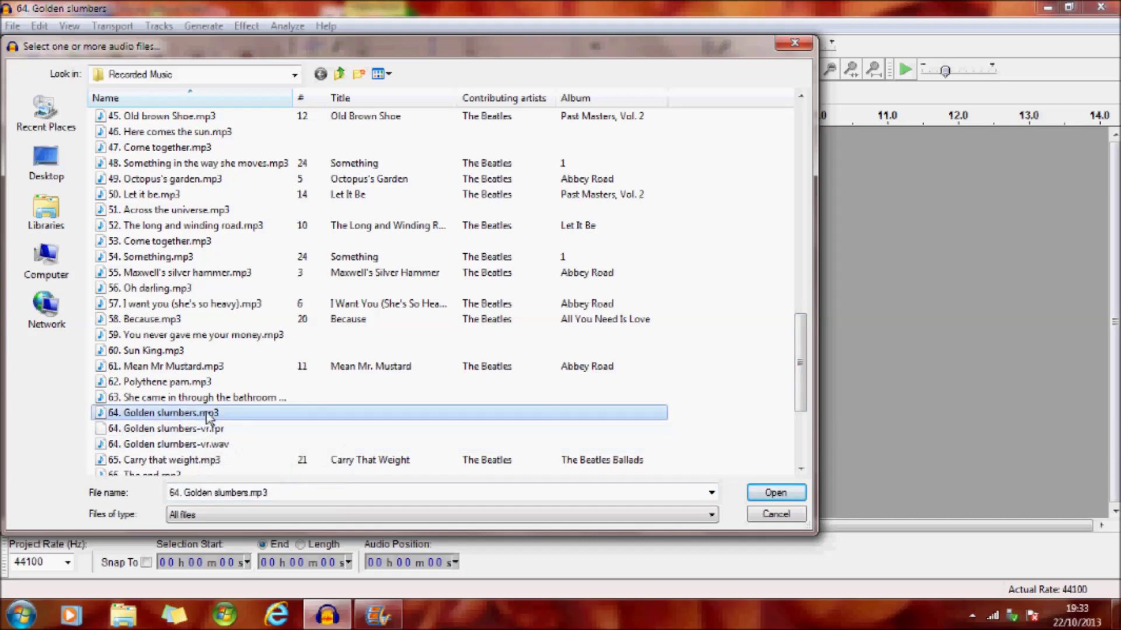
double_click(207, 413)
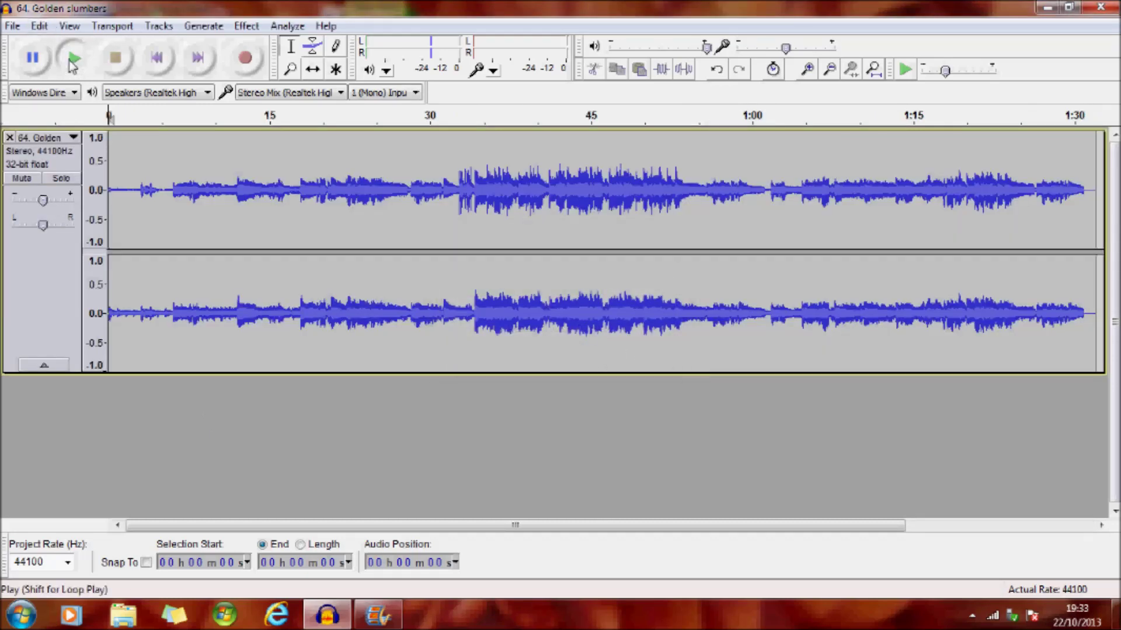
click(73, 61)
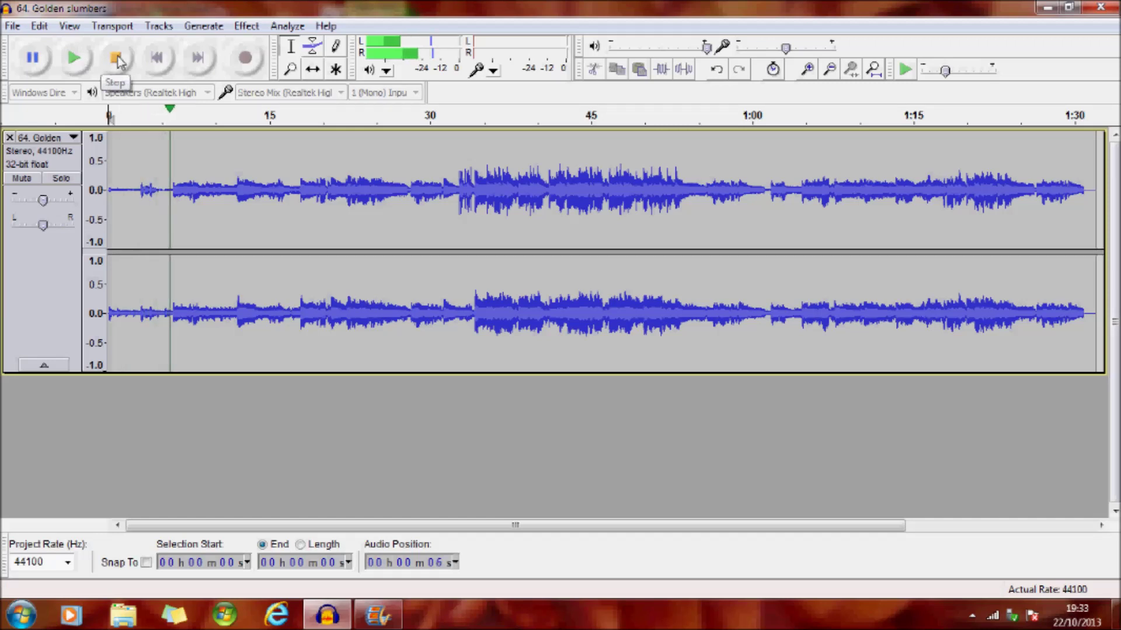
Step: Apply Vocal Remover (for center-panned vocals) to the whole song and play it back to check
click(116, 59)
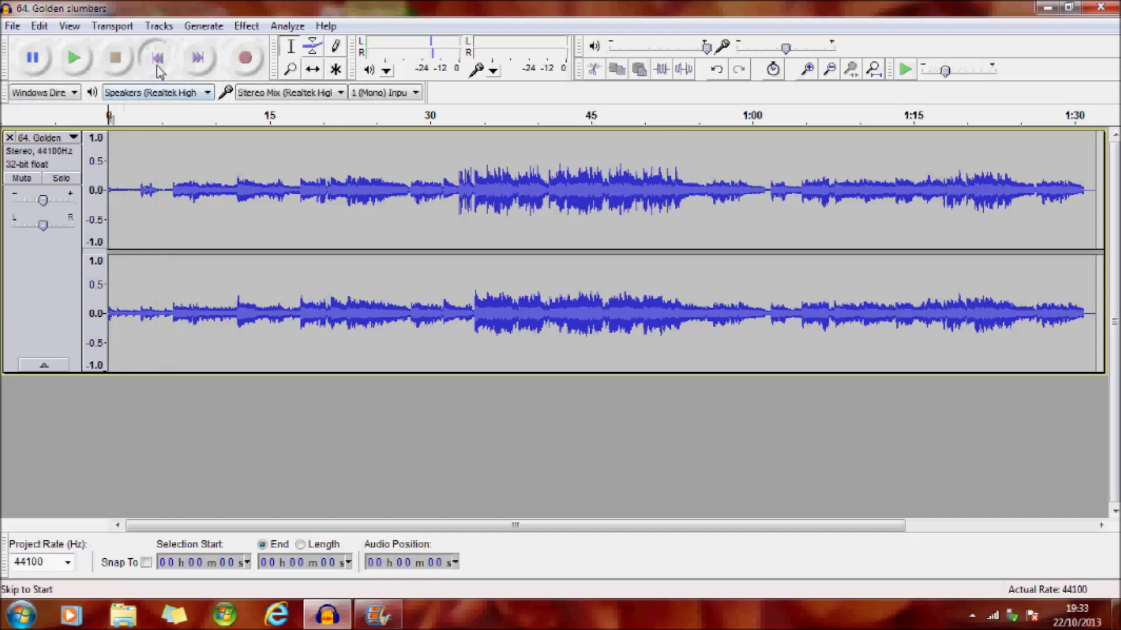
click(246, 26)
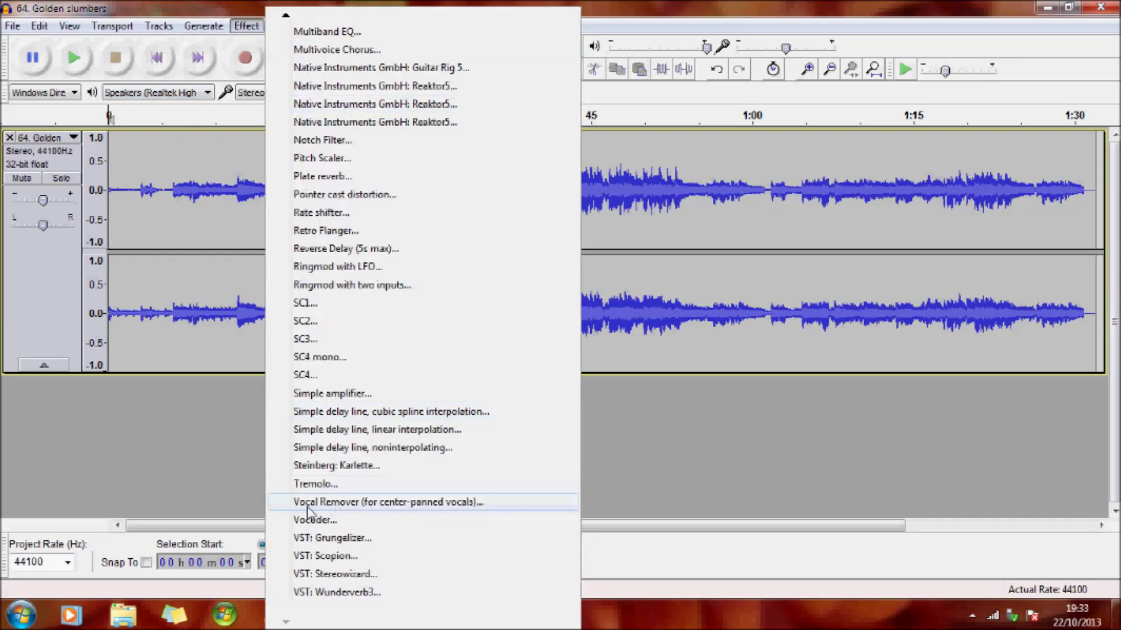
click(356, 503)
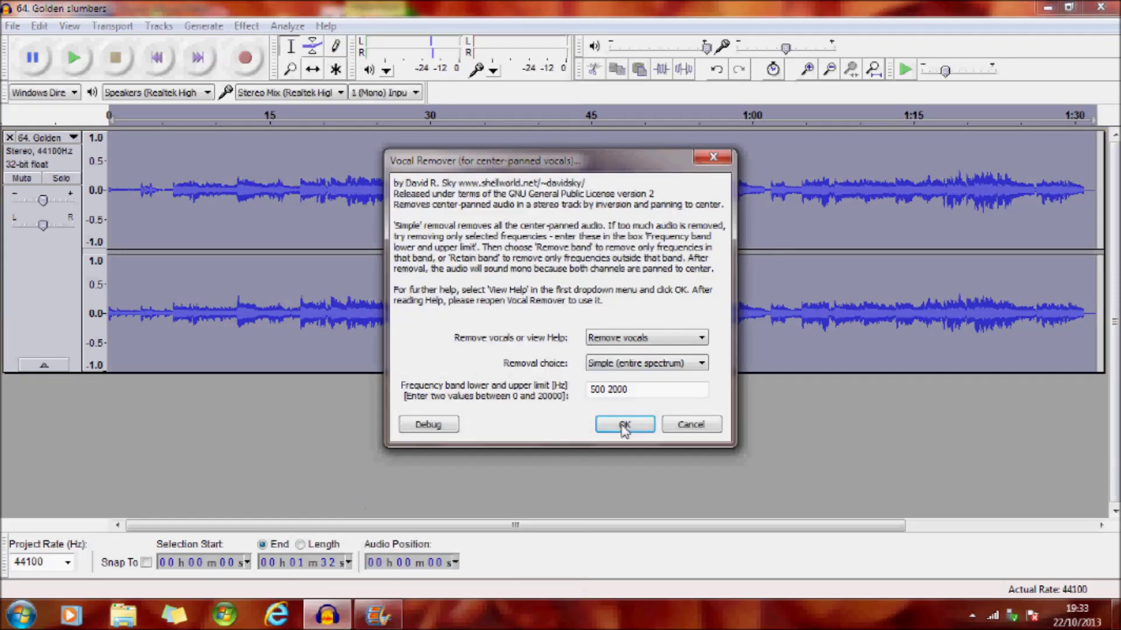
click(626, 425)
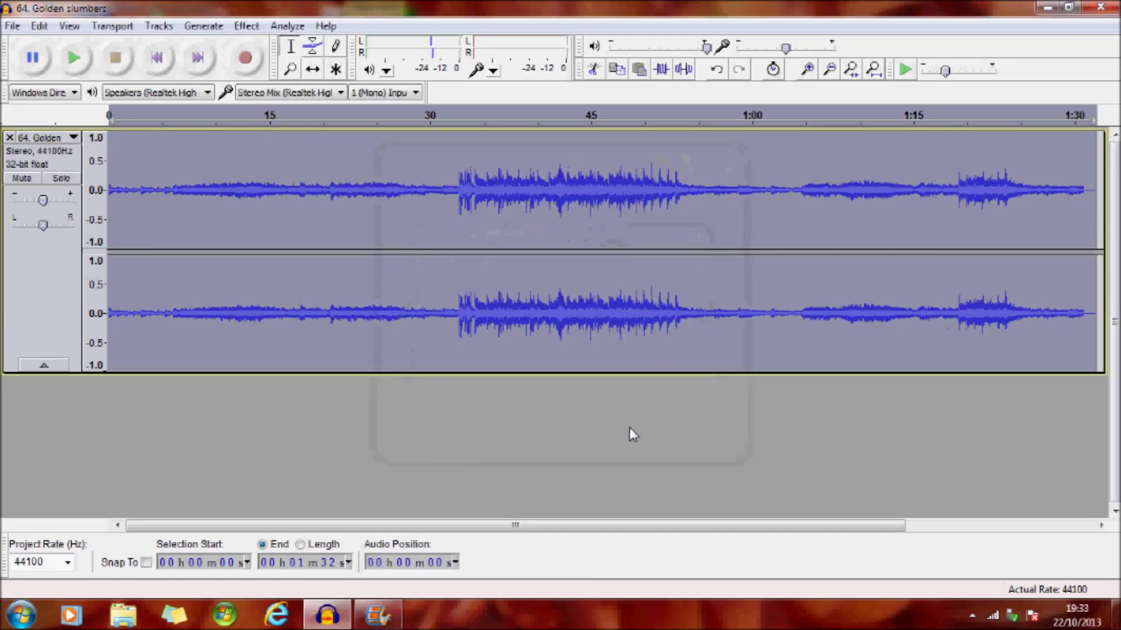
click(71, 58)
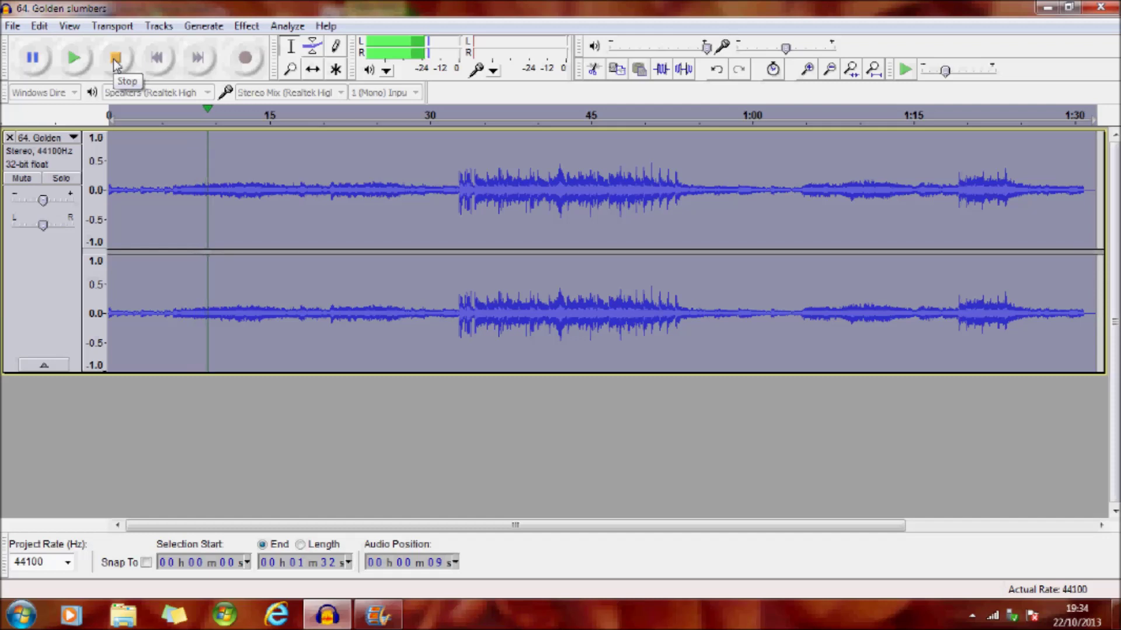
click(116, 59)
click(13, 27)
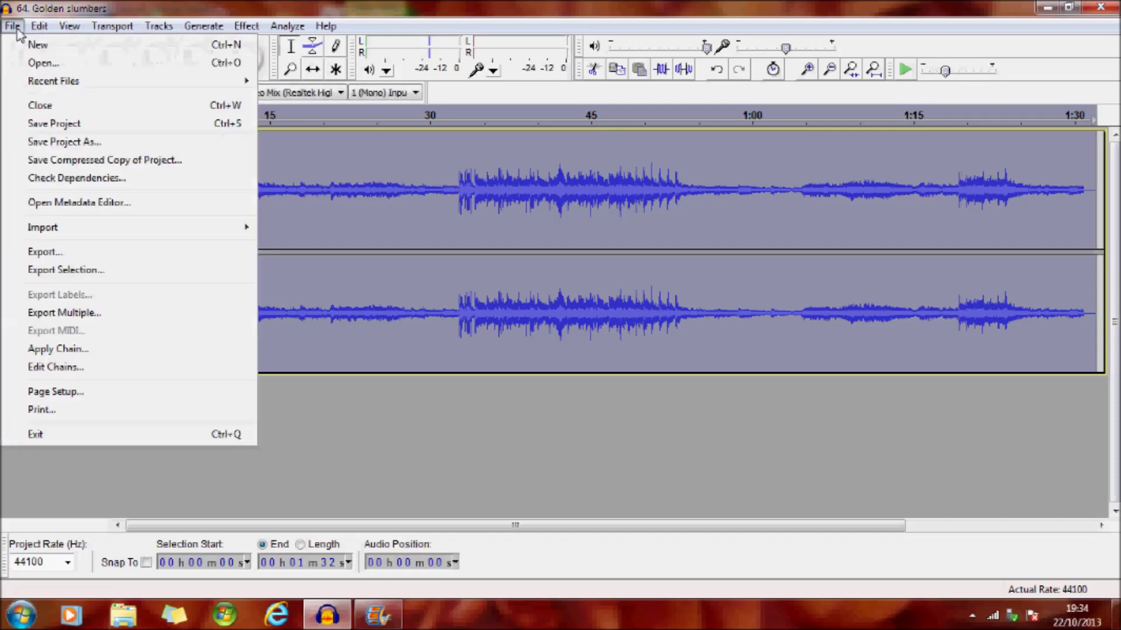
Step: Export the audio as 64. Golden slumbers-vr.wav, replacing the existing file
click(54, 252)
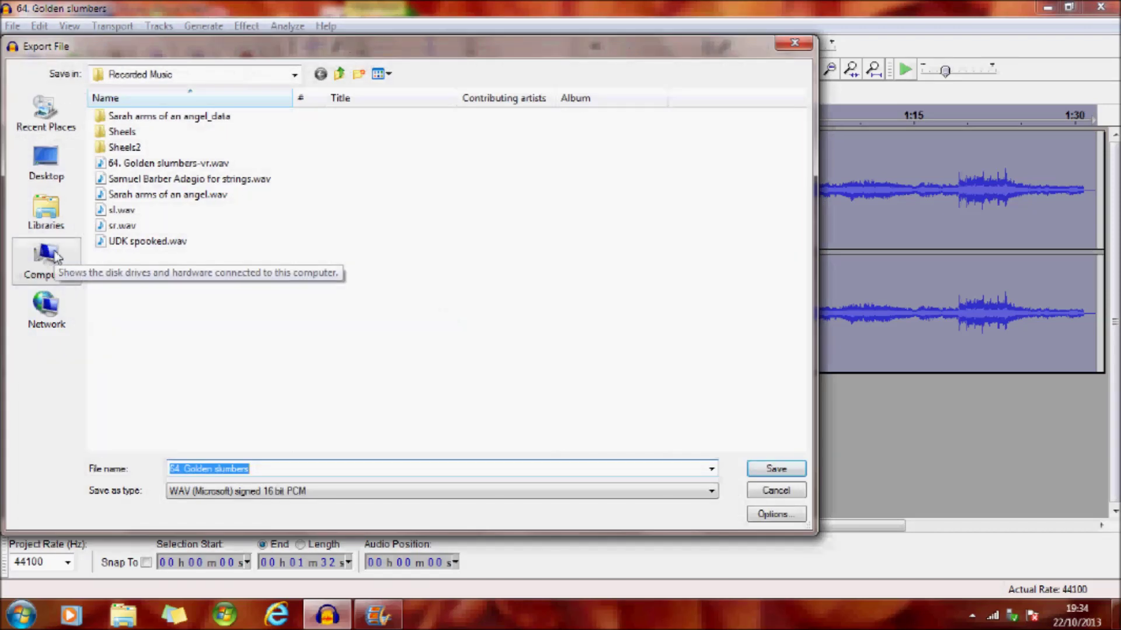
click(154, 166)
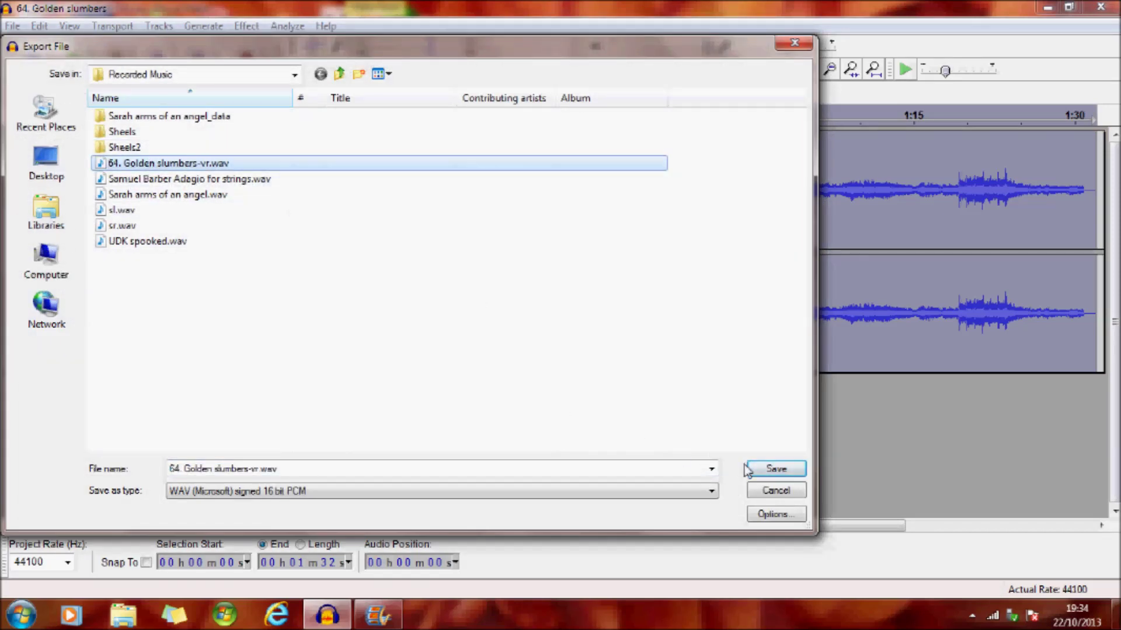
click(764, 470)
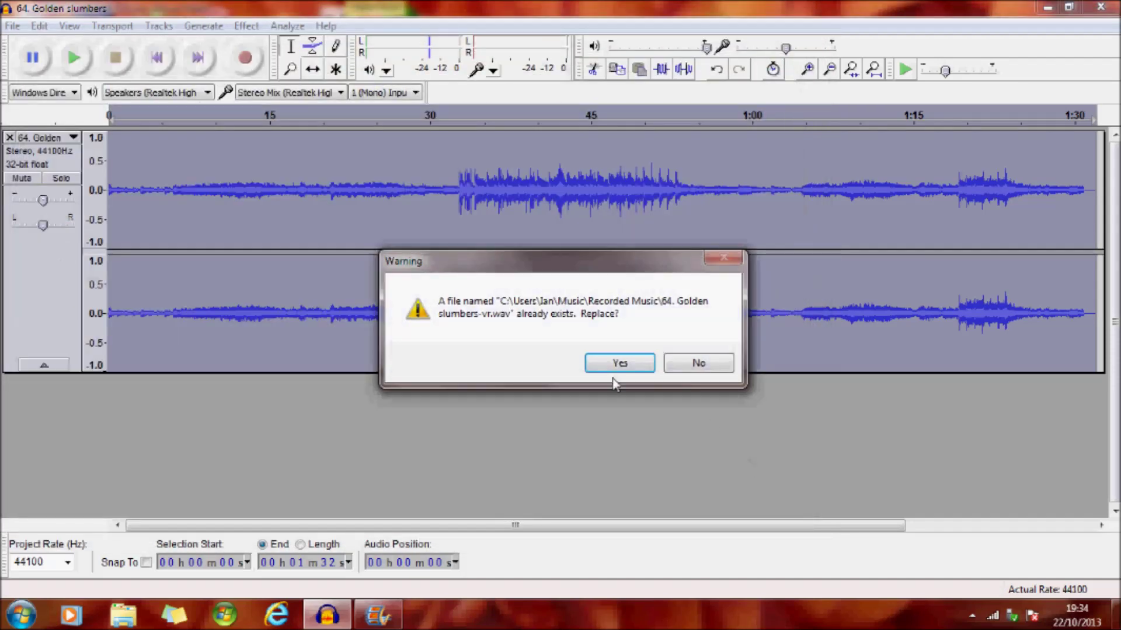
click(604, 367)
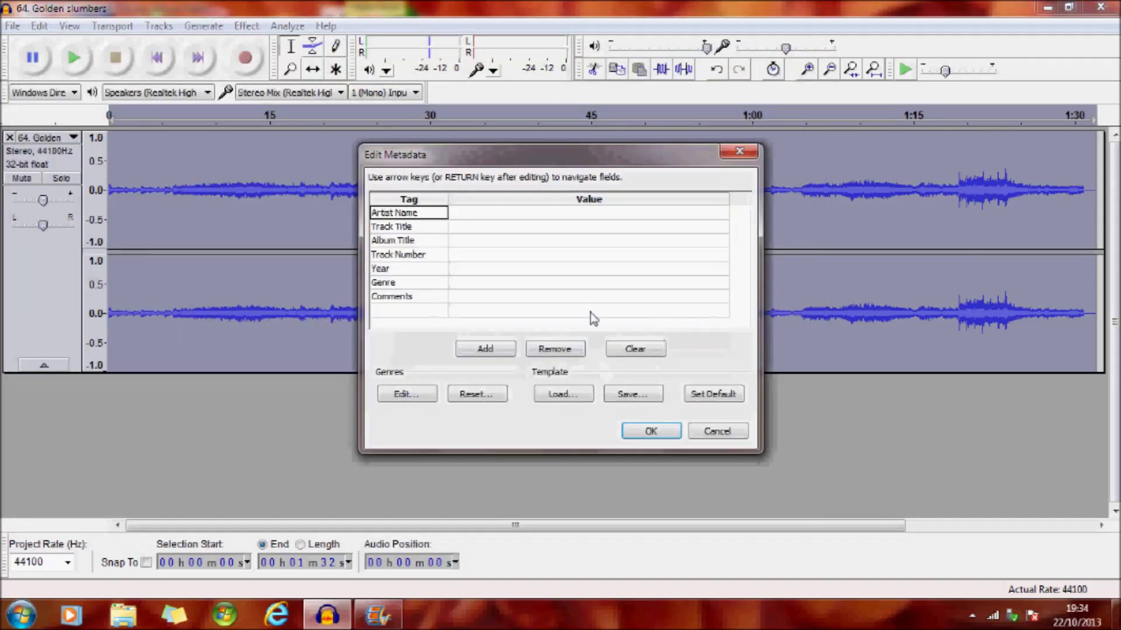
Step: Enter Beatles as the artist in the export metadata and finish the export
click(505, 215)
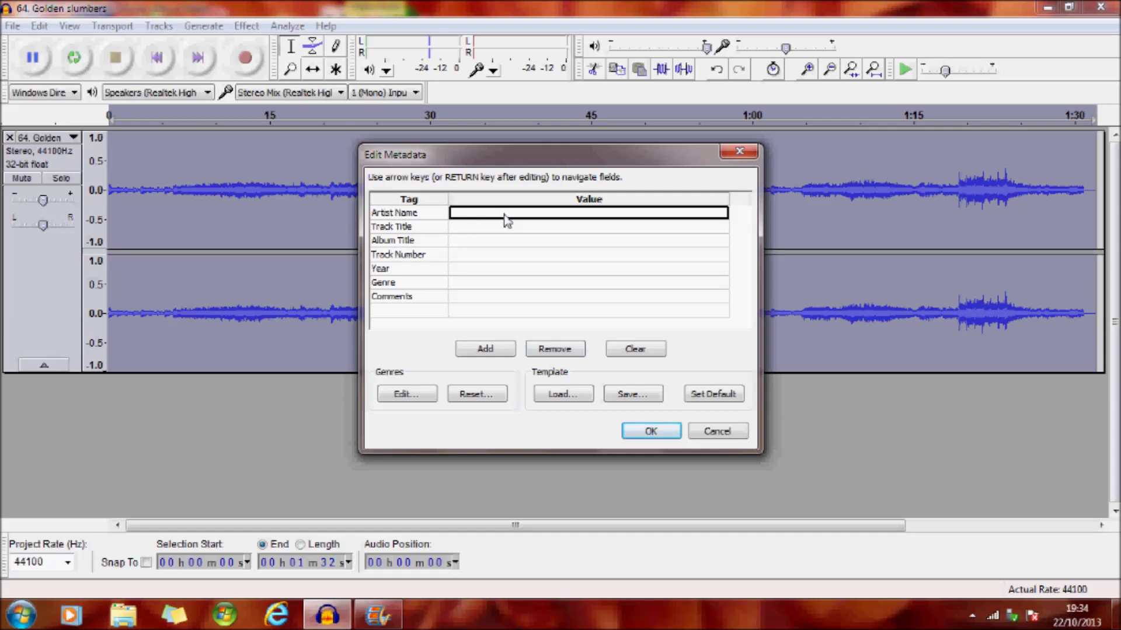
text(Beatles)
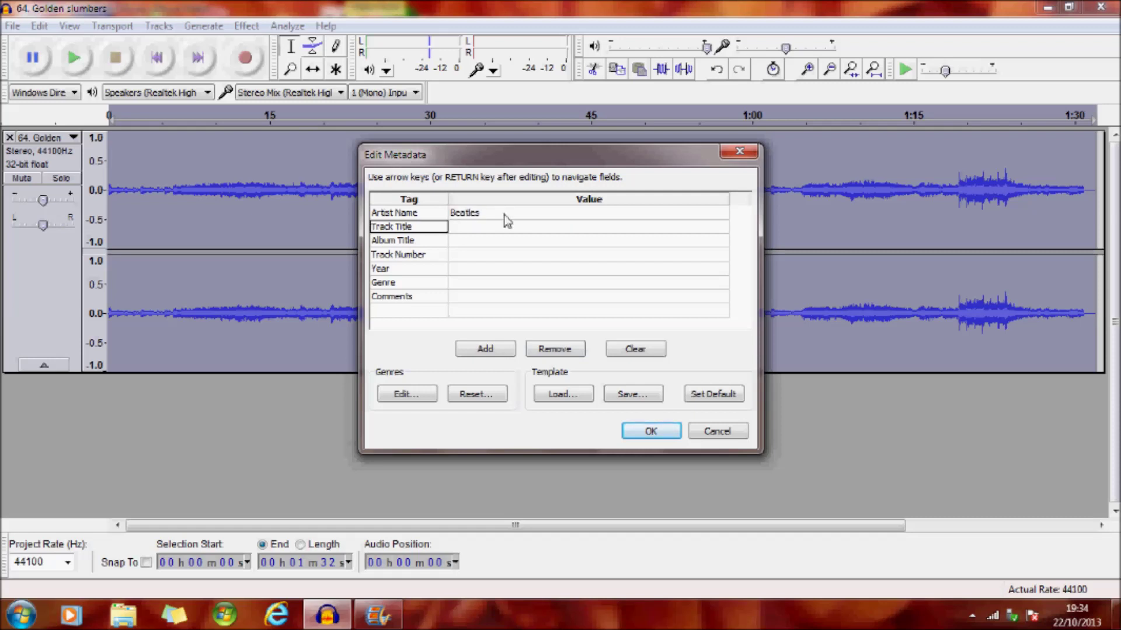
key(Right)
text(g)
click(653, 433)
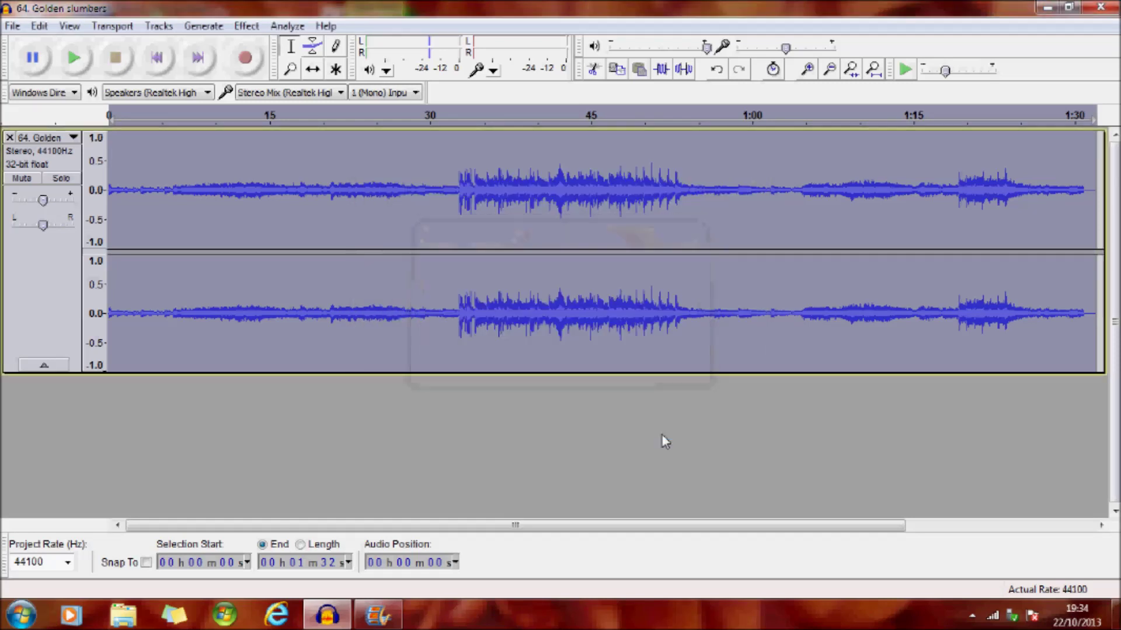
click(388, 624)
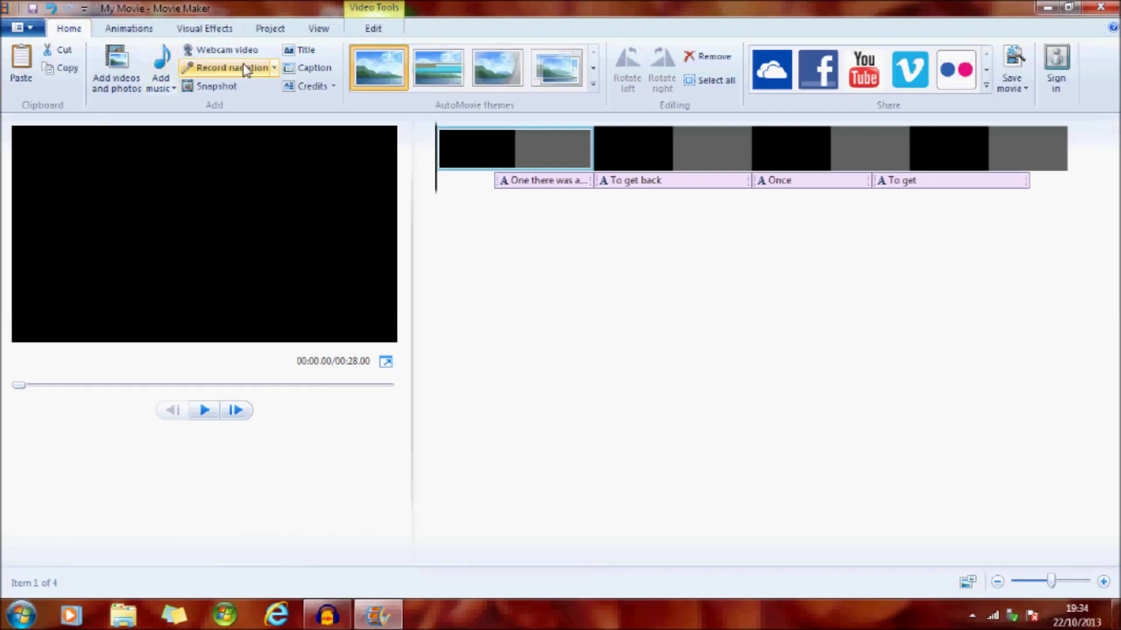
Step: Add 64. Golden slumbers-vr.wav from the Recorded Music folder as the movie's music
click(168, 87)
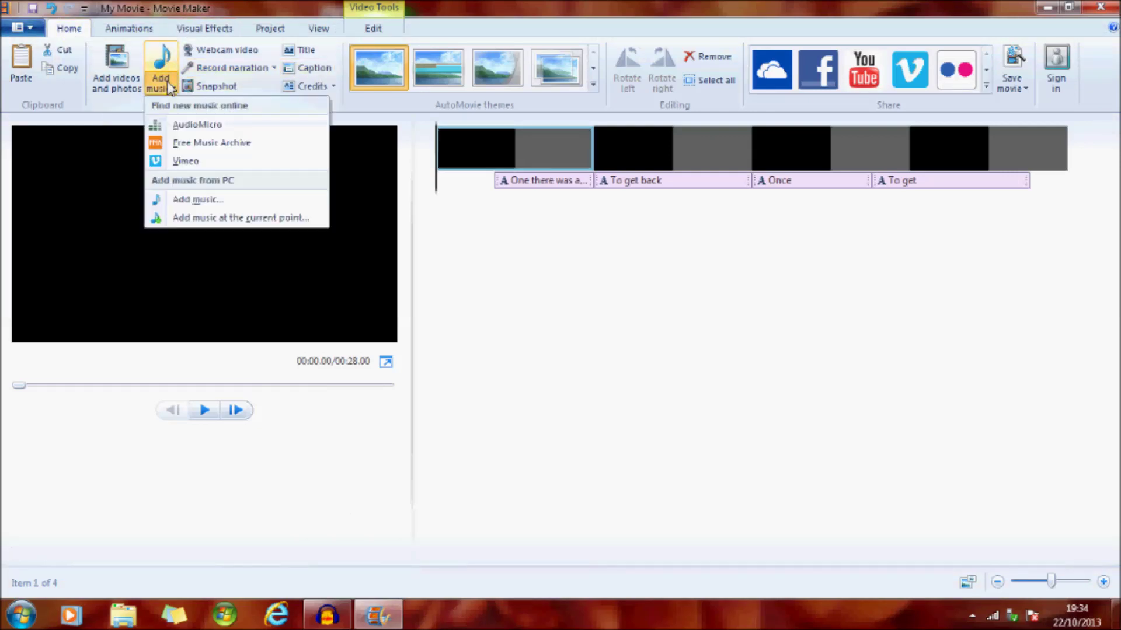
click(197, 199)
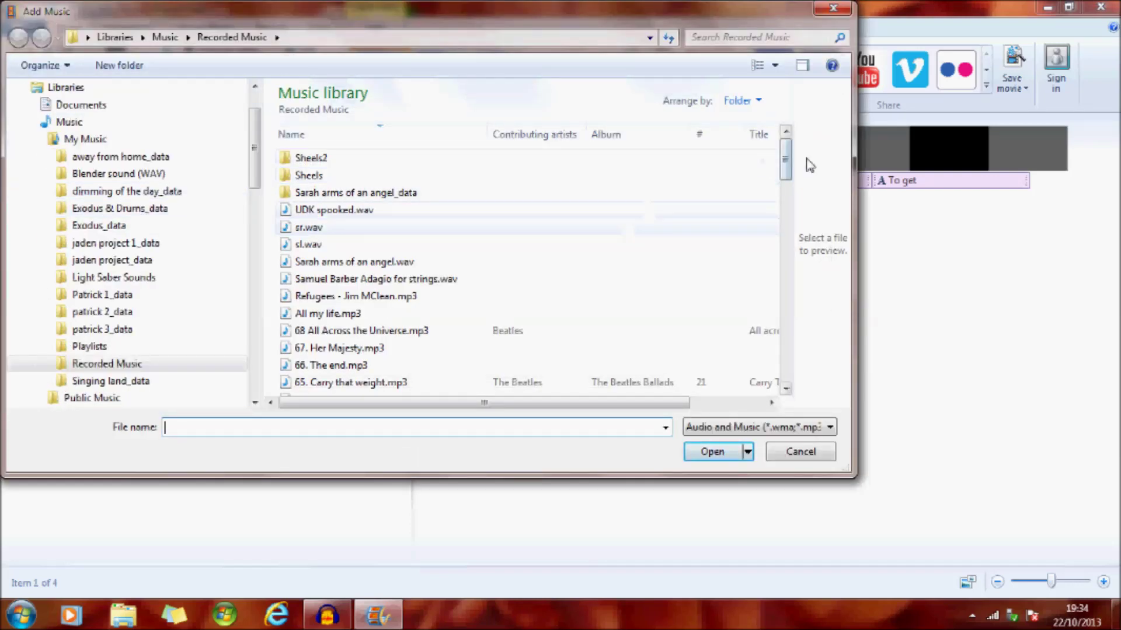
drag(793, 172, 794, 178)
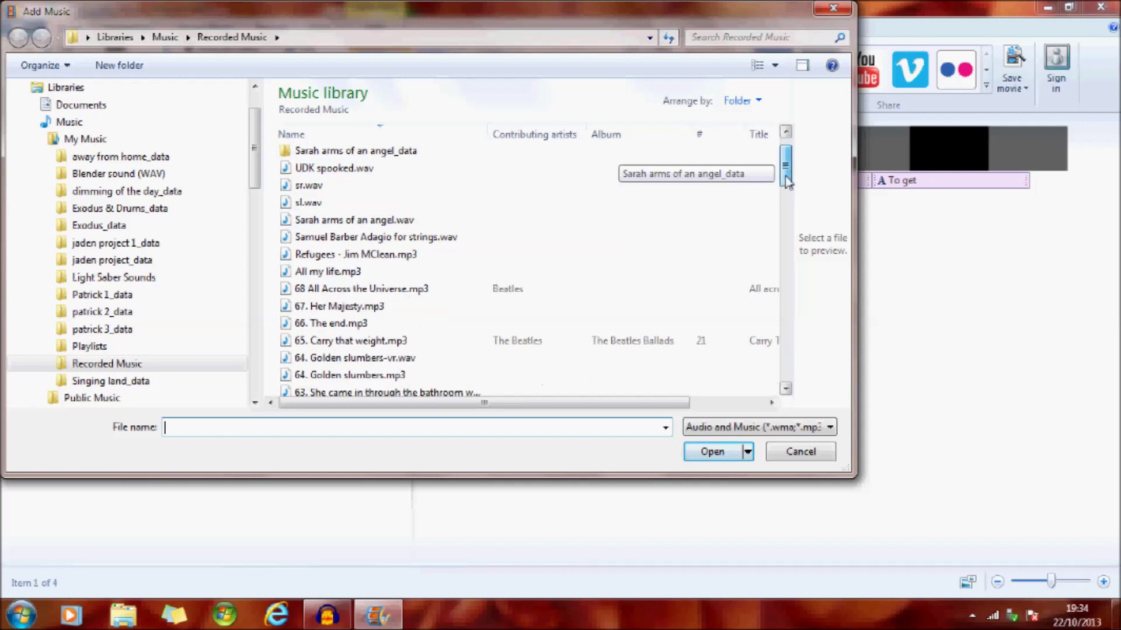
click(412, 363)
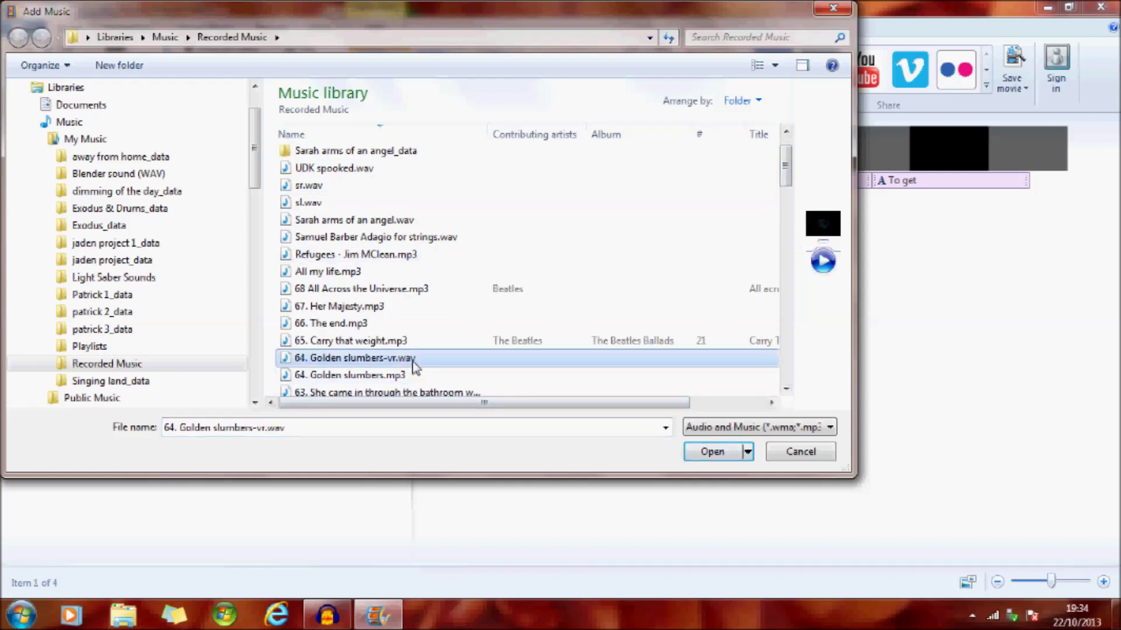
double_click(413, 363)
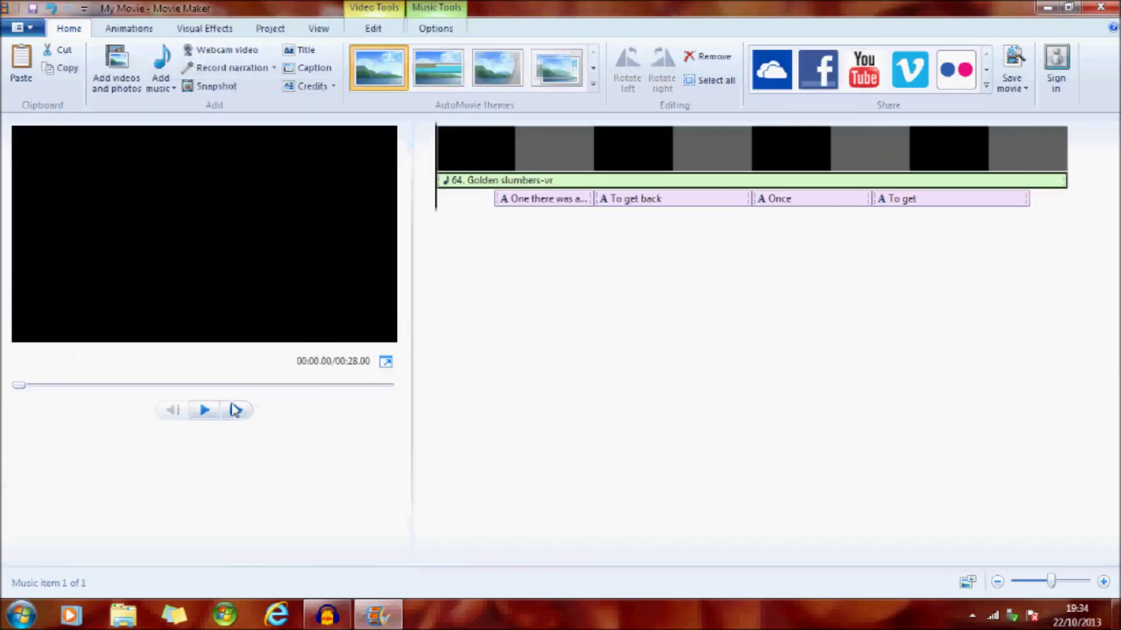
click(214, 411)
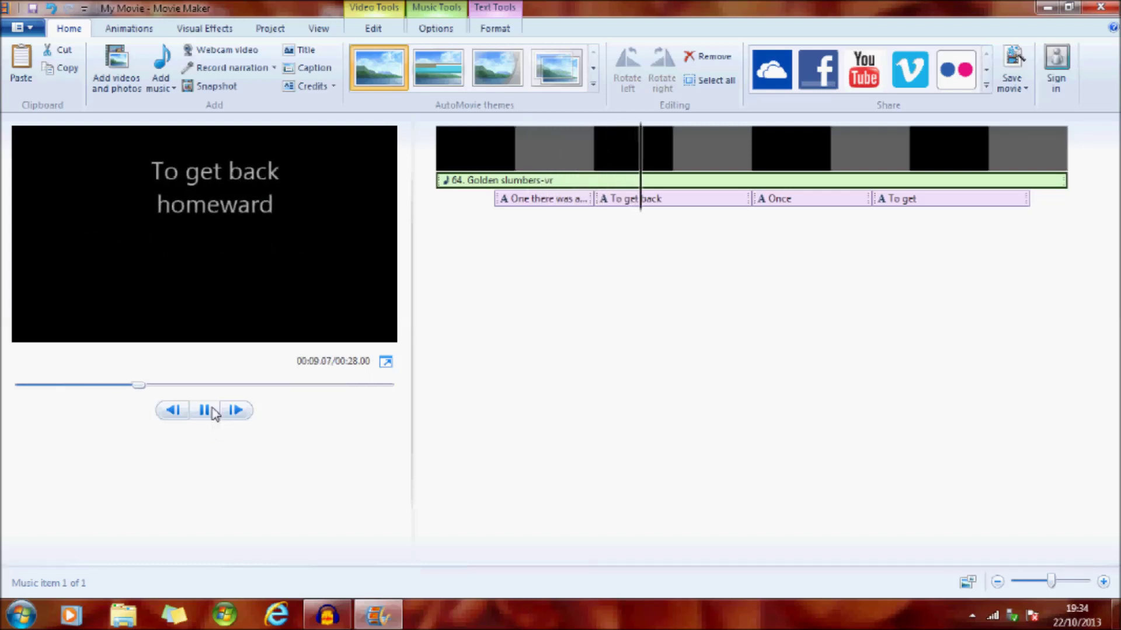
click(205, 412)
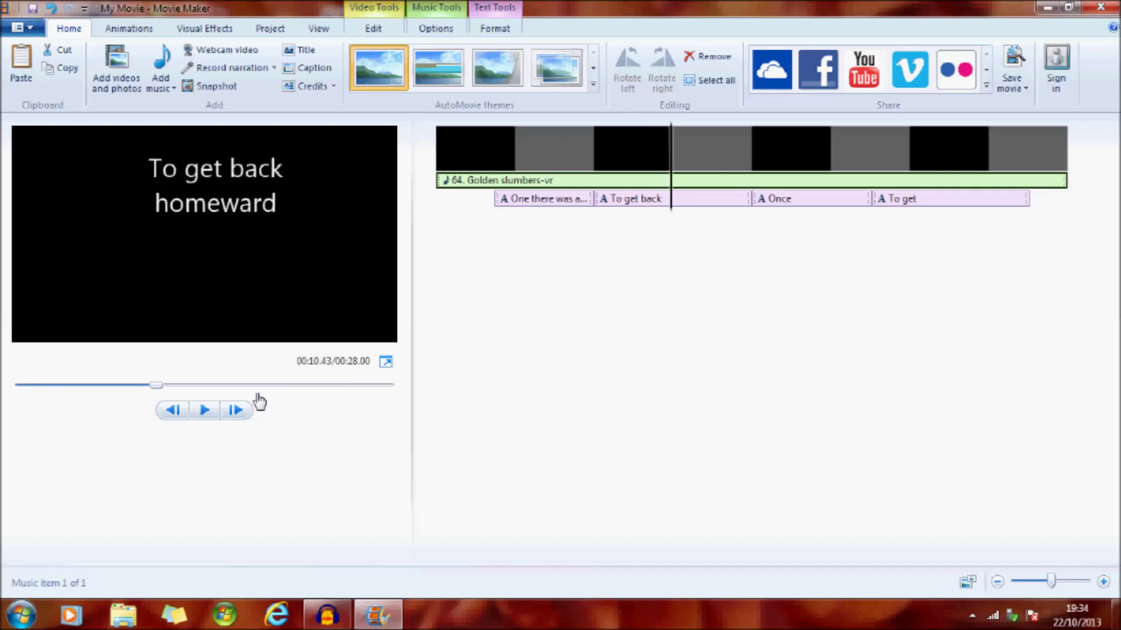
click(558, 206)
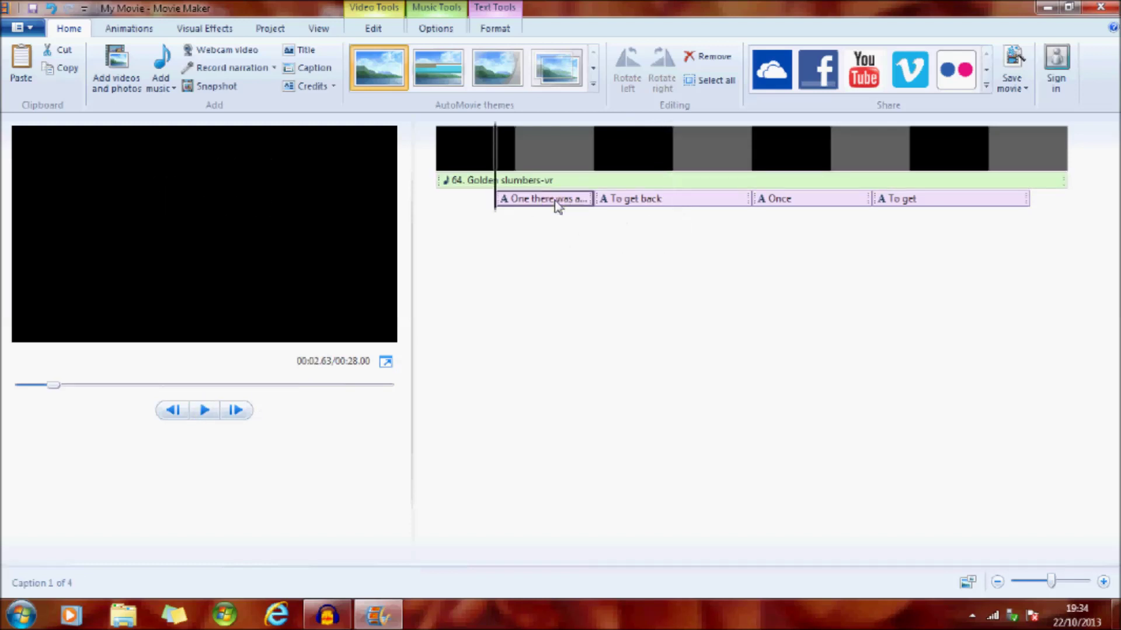
Step: Give the 'Once' and 'To get' captions a different animated text effect
double_click(558, 206)
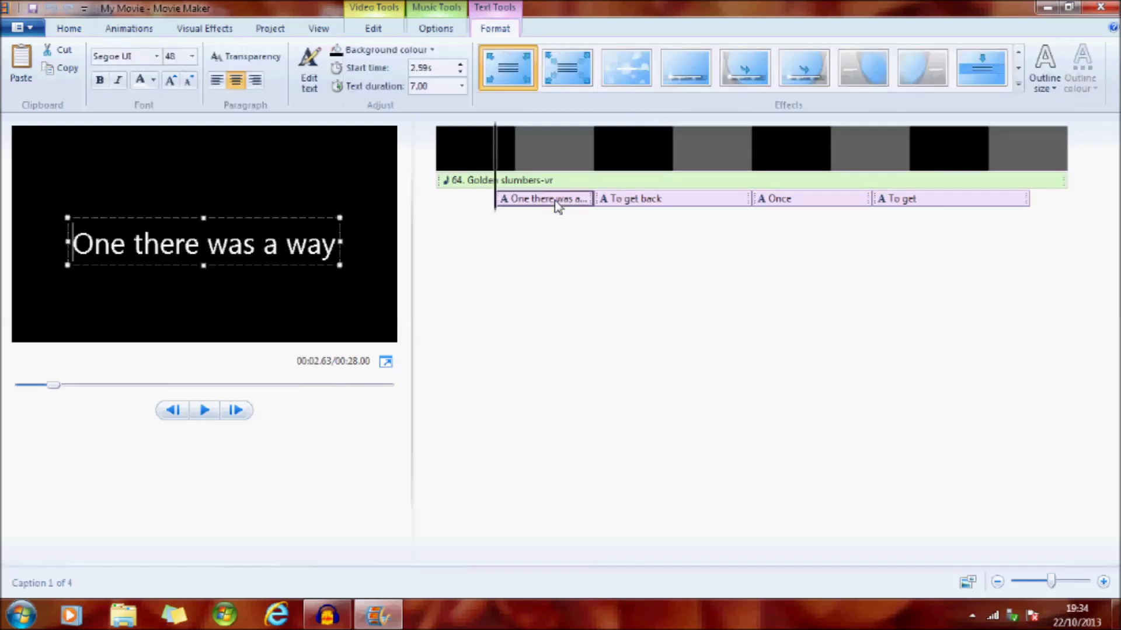
click(644, 200)
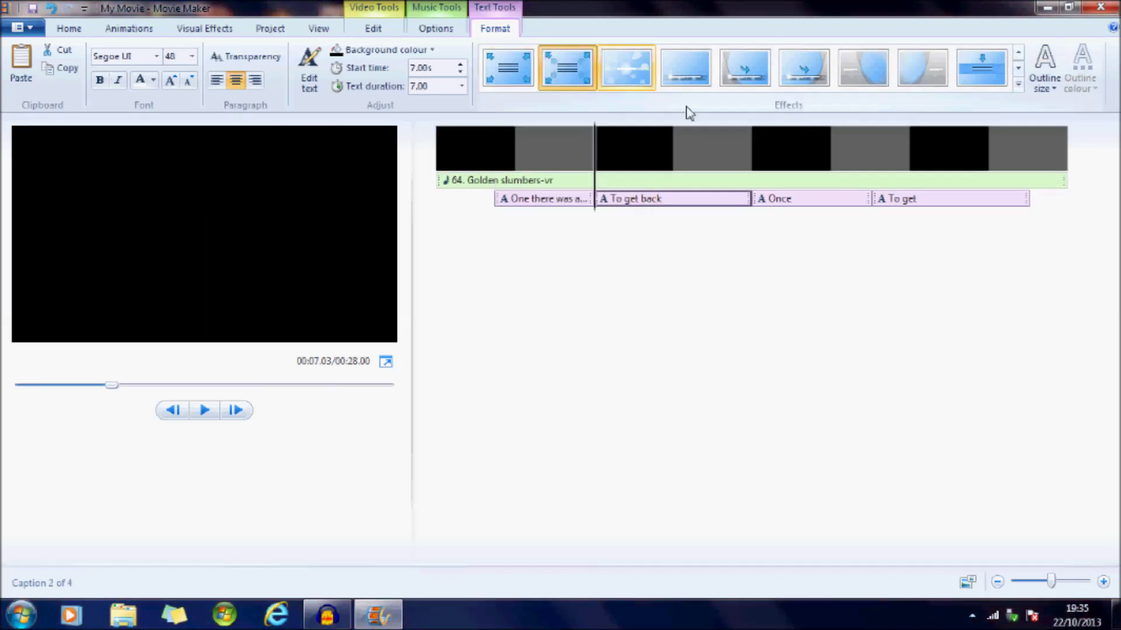
click(790, 203)
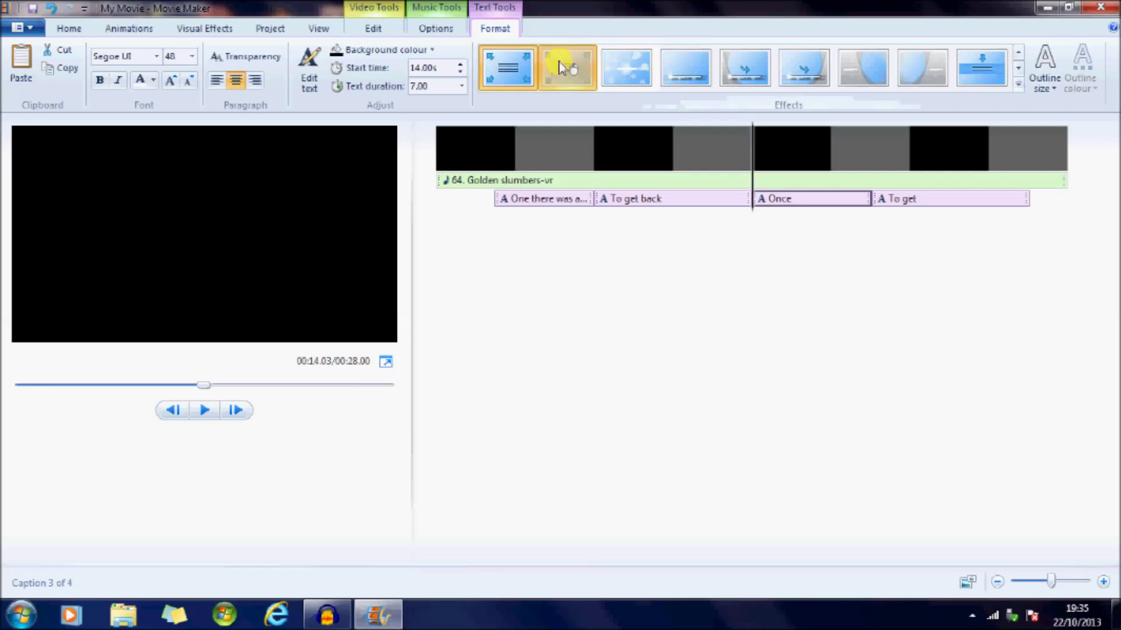
click(575, 71)
click(947, 203)
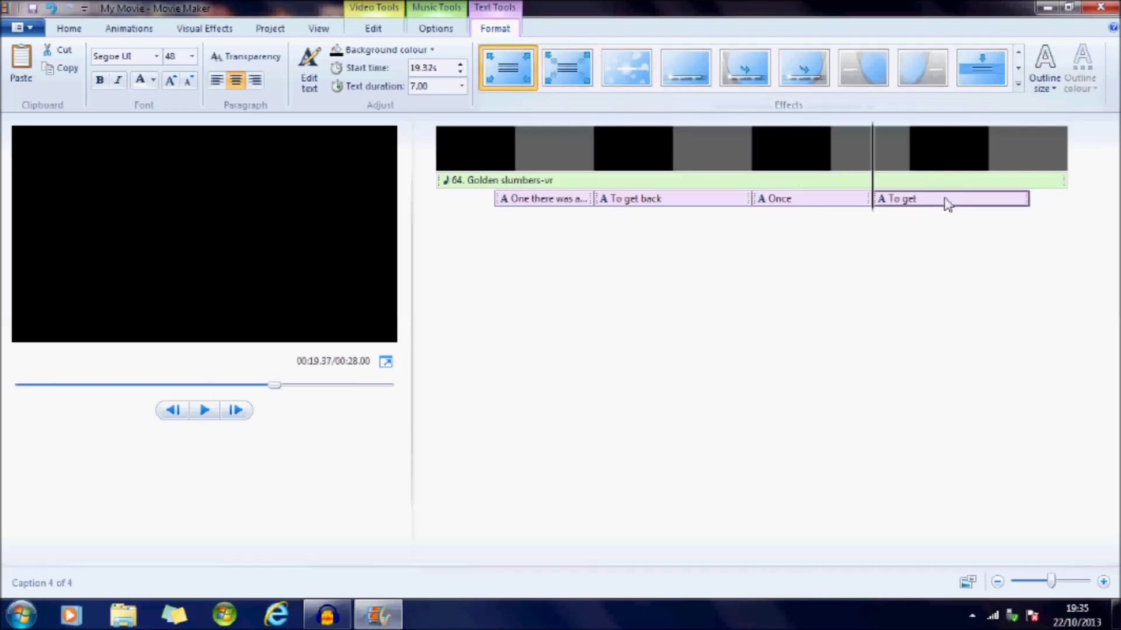
click(572, 78)
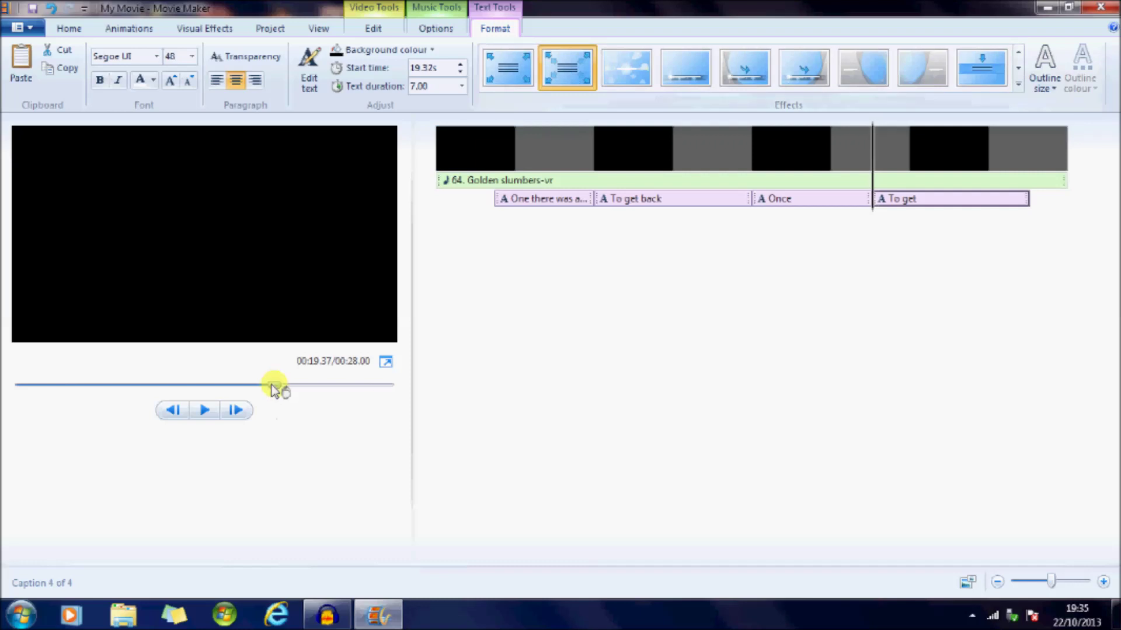
Step: Preview the movie from the start, then pause and go back to the first clip
drag(275, 388, 3, 392)
click(204, 411)
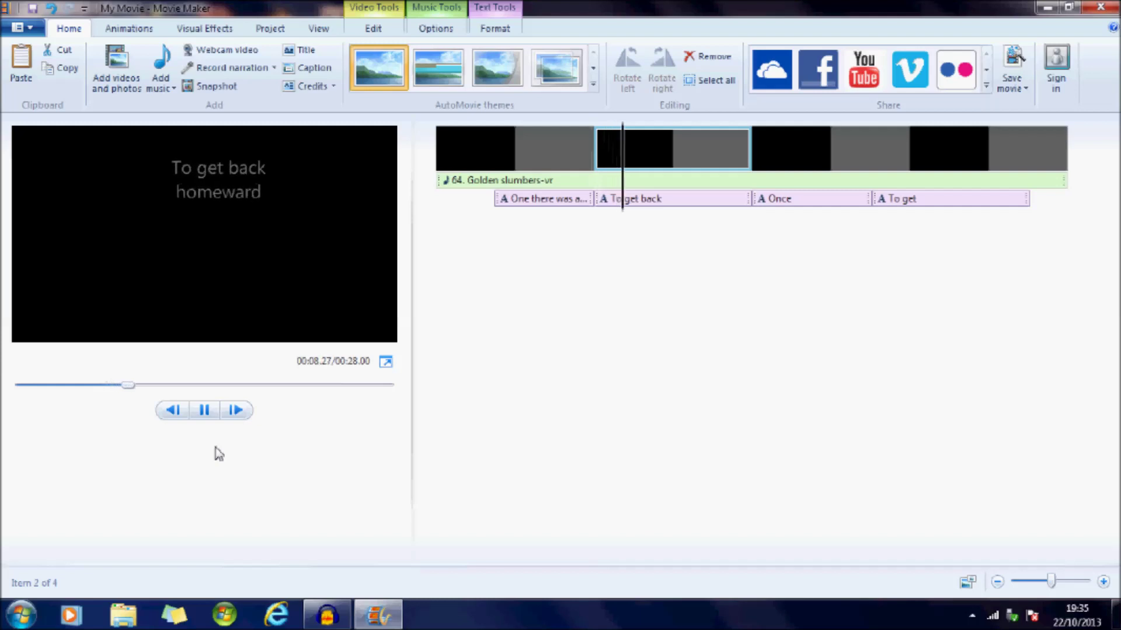
click(206, 409)
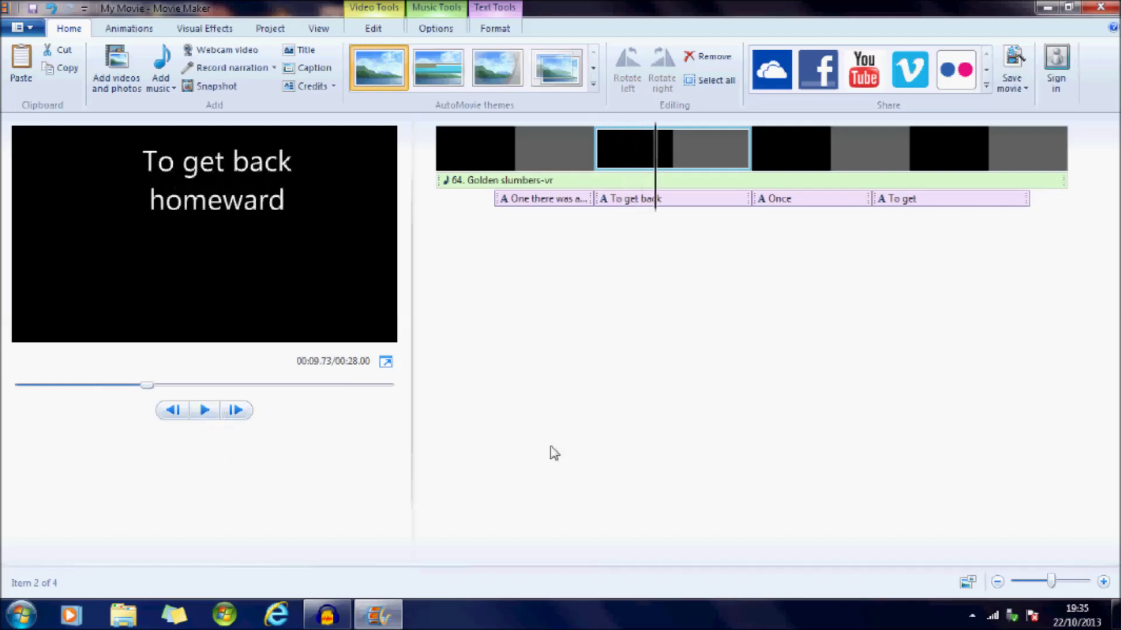
click(507, 151)
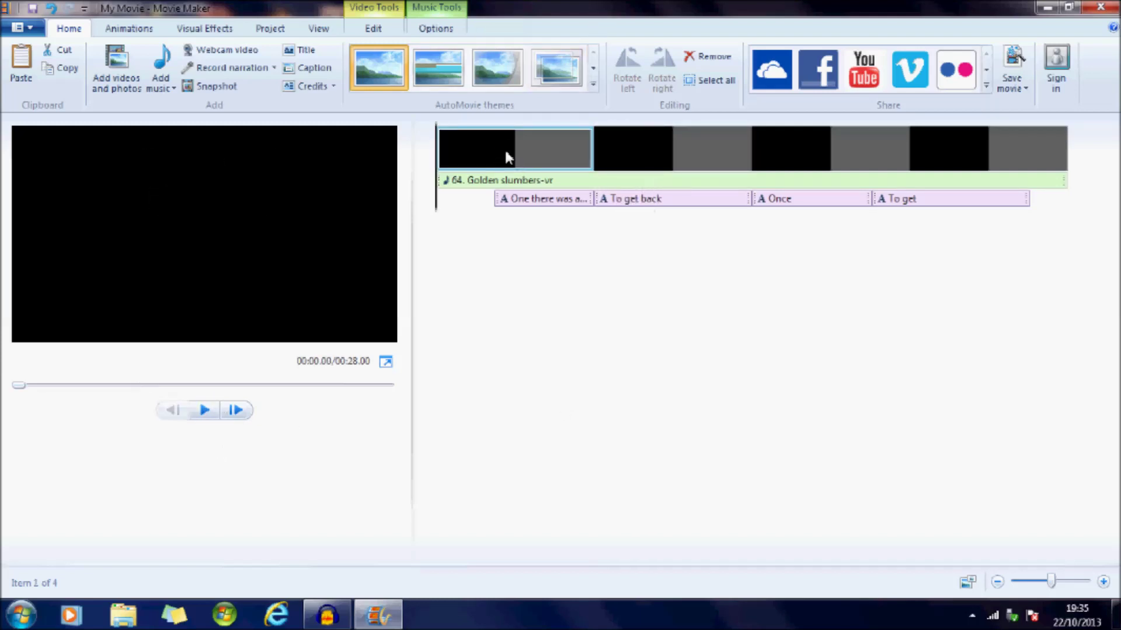
Step: Give the first lyric card a purple background
click(534, 198)
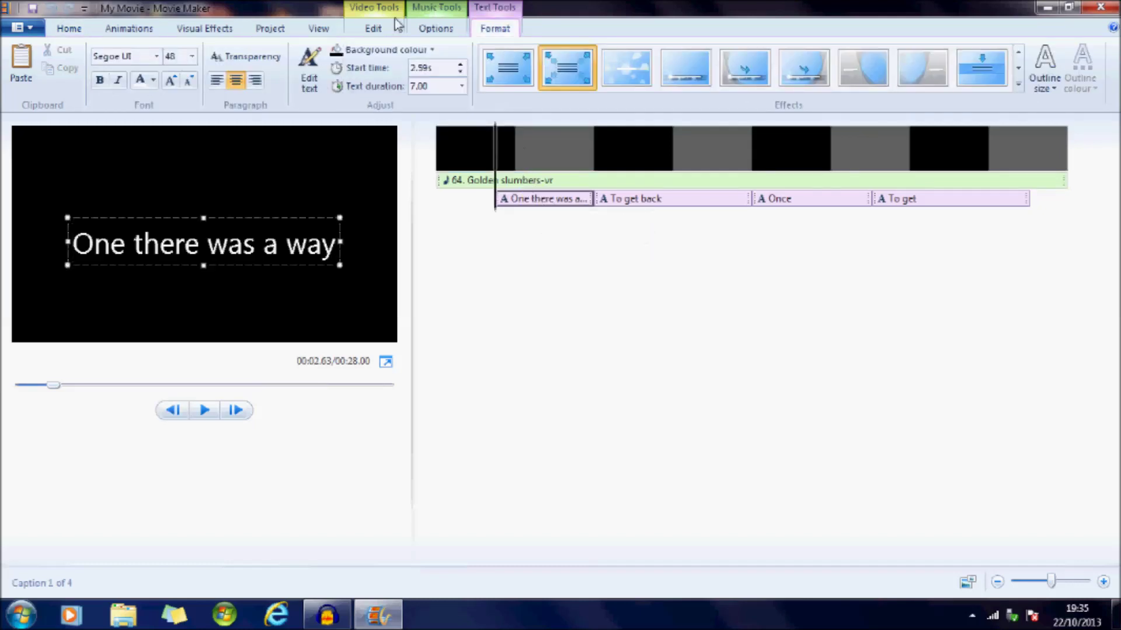
click(432, 53)
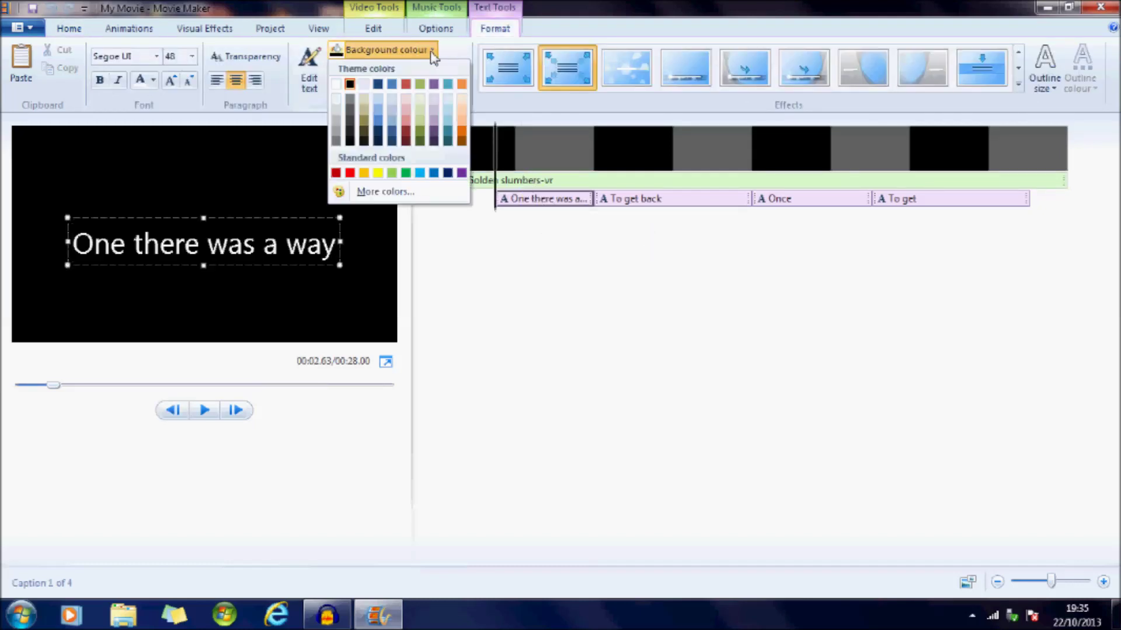
click(434, 84)
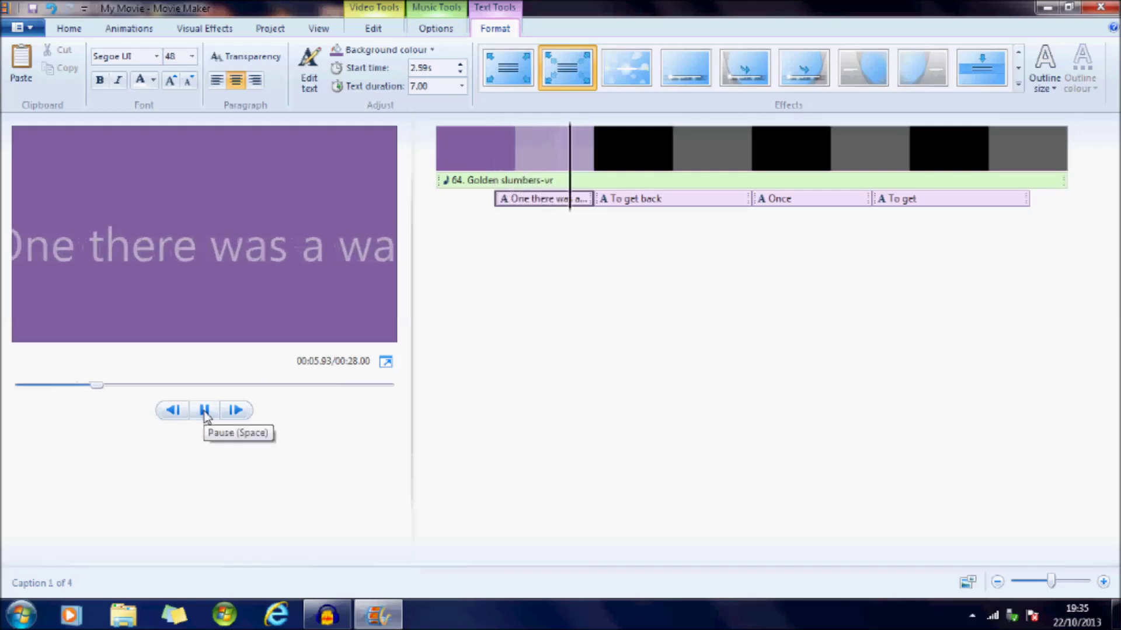
Step: Fix the first caption's typo so it reads 'Once there was a way'
click(214, 409)
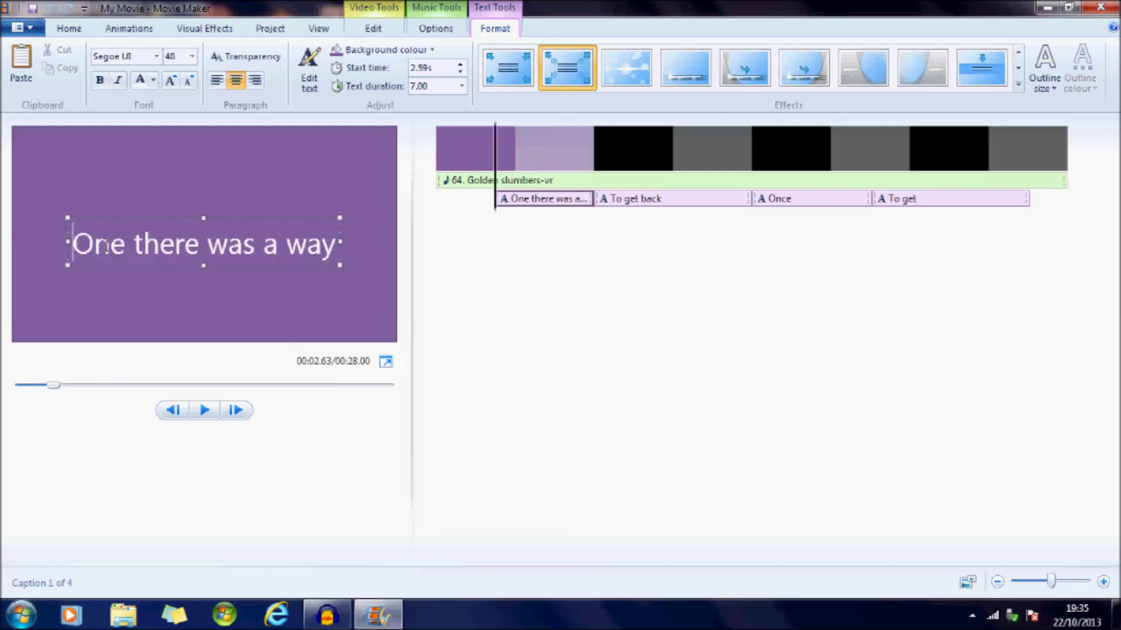
click(114, 244)
text(c)
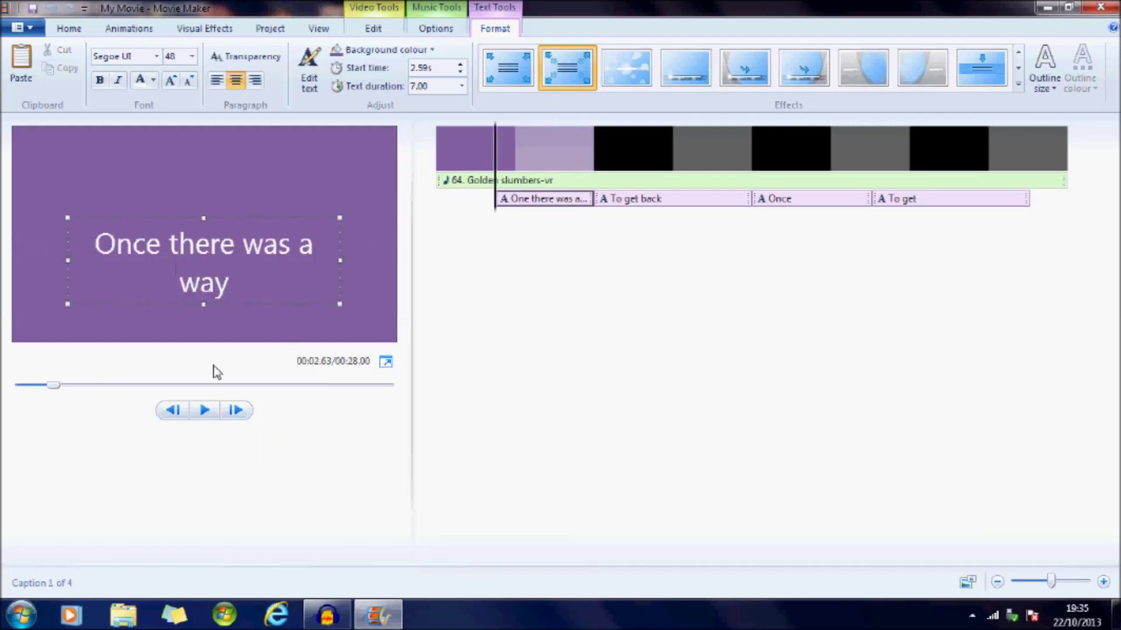
Step: Give the second card, 'To get back', an orange background
drag(51, 387, 13, 391)
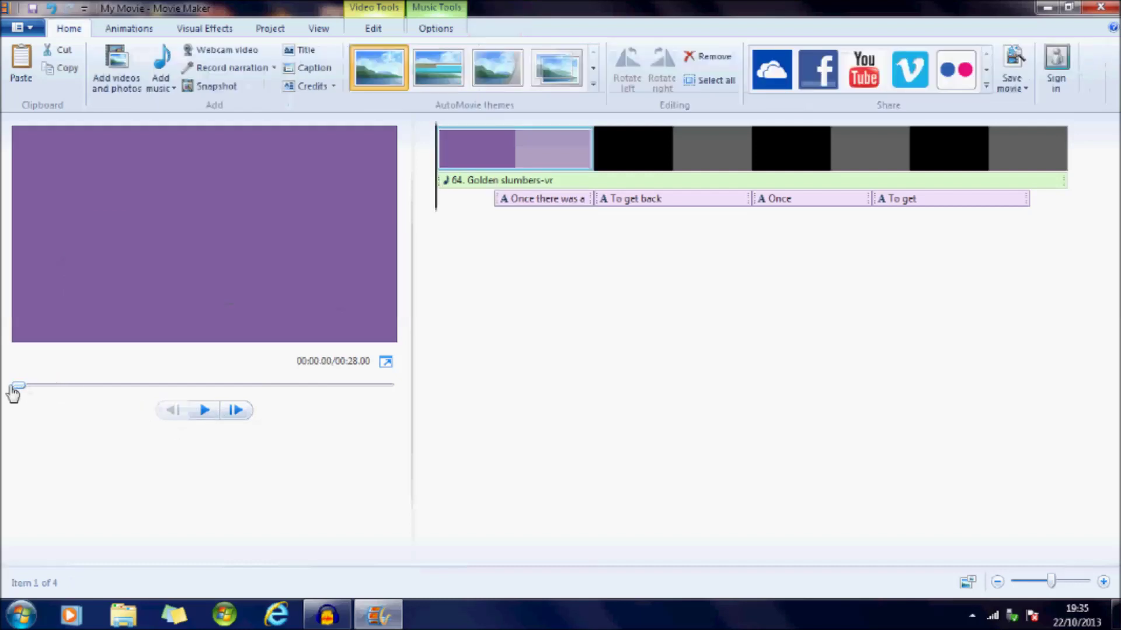
click(205, 411)
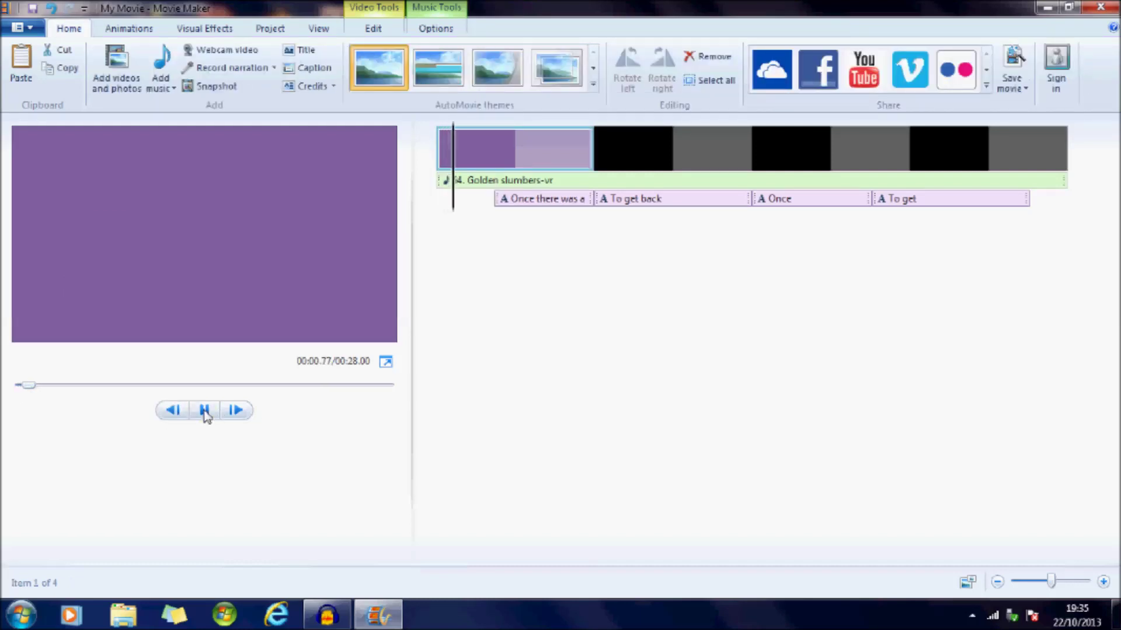
click(204, 410)
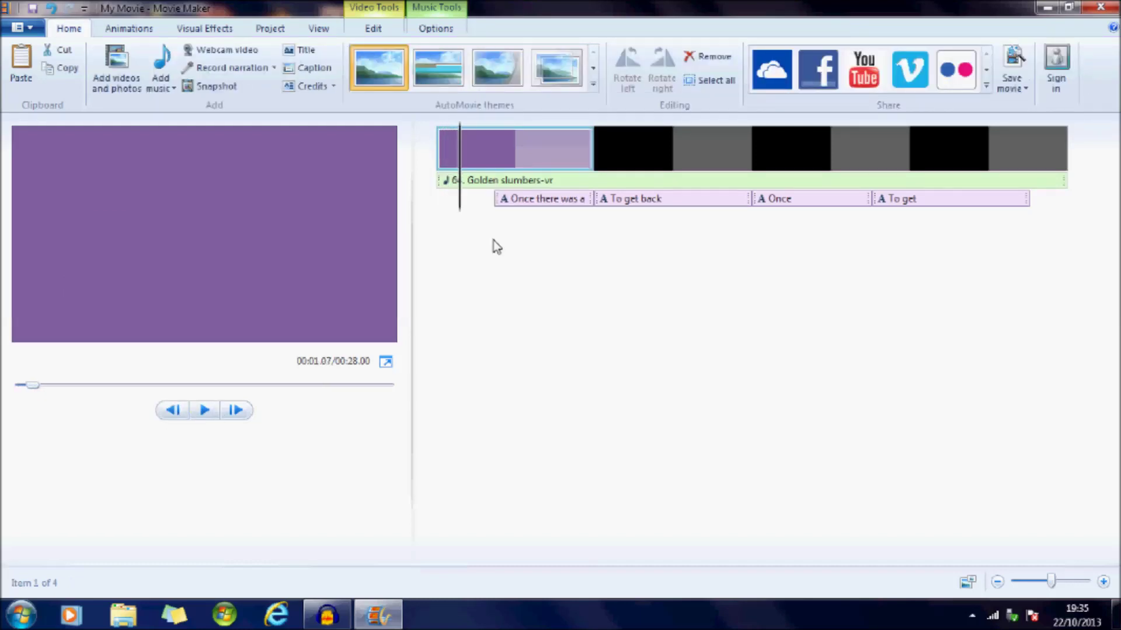
click(673, 199)
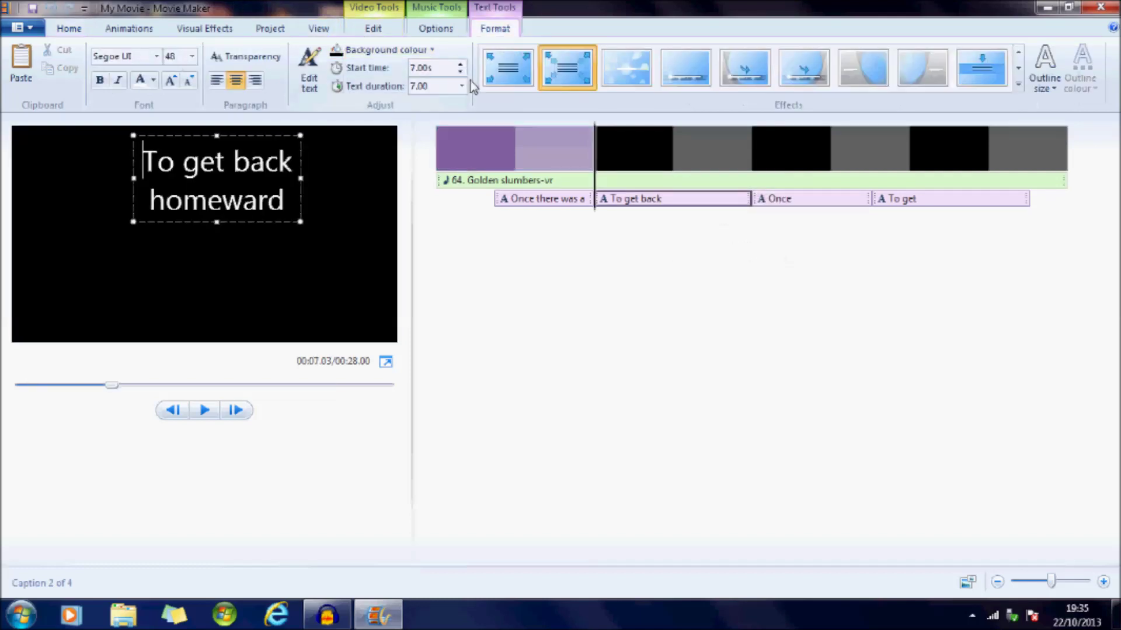
click(435, 51)
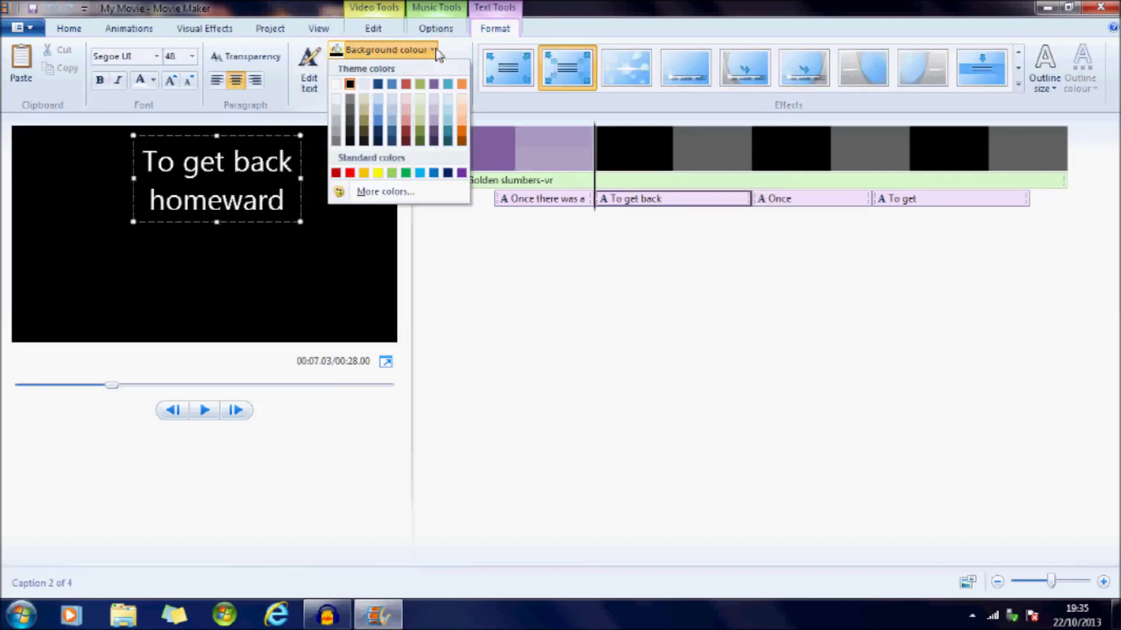
click(461, 85)
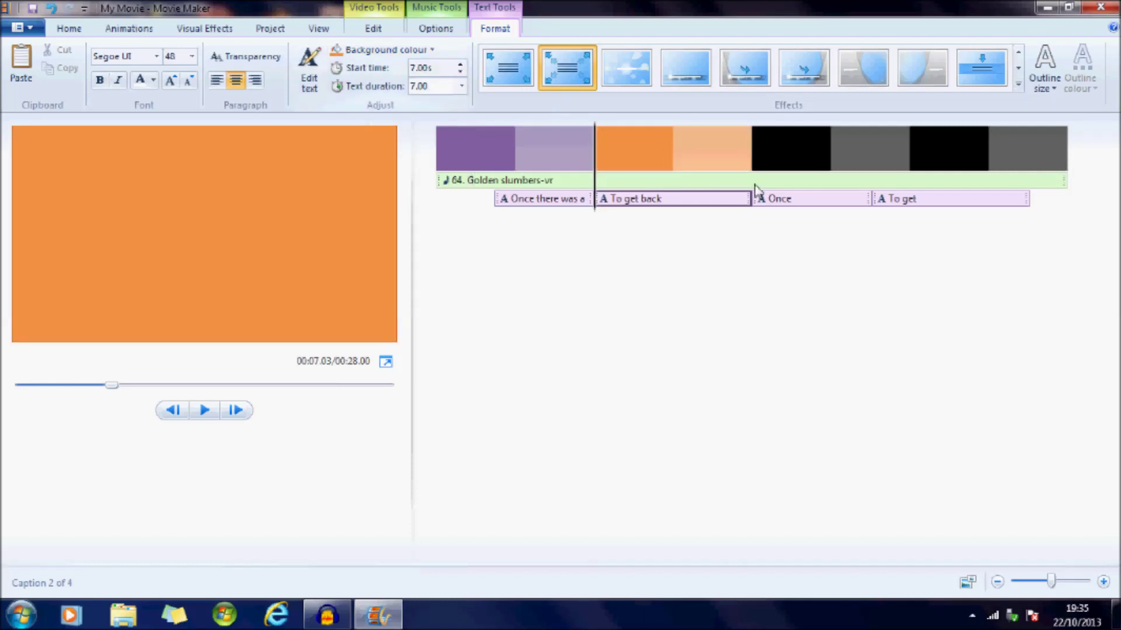
Step: Make the third card ('Once') purple and the fourth card ('To get') orange
click(816, 198)
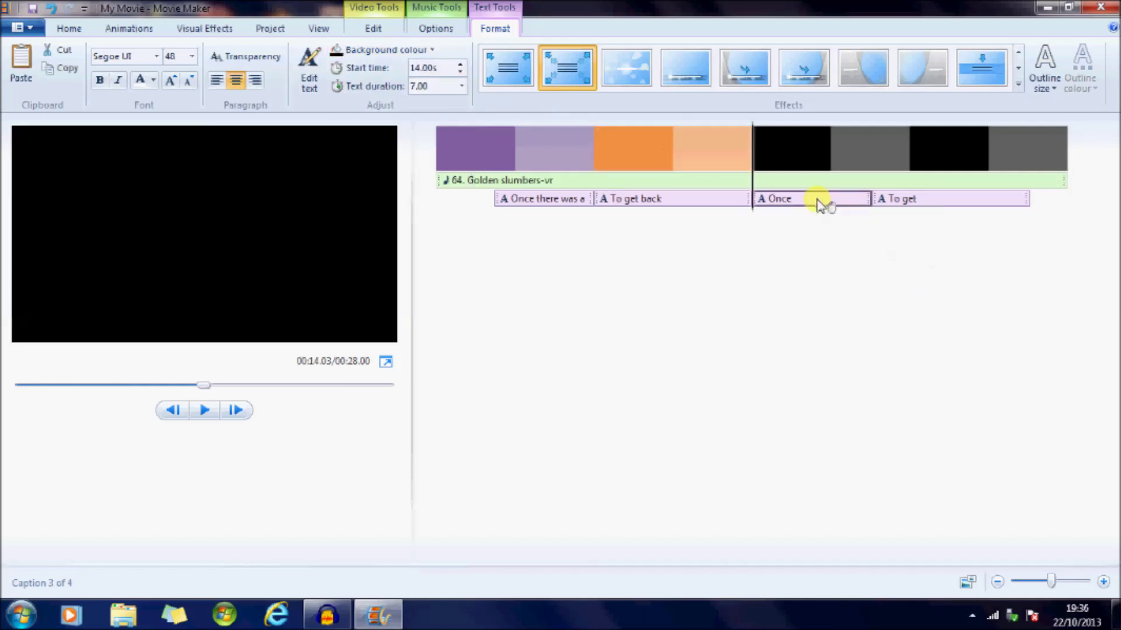
click(432, 51)
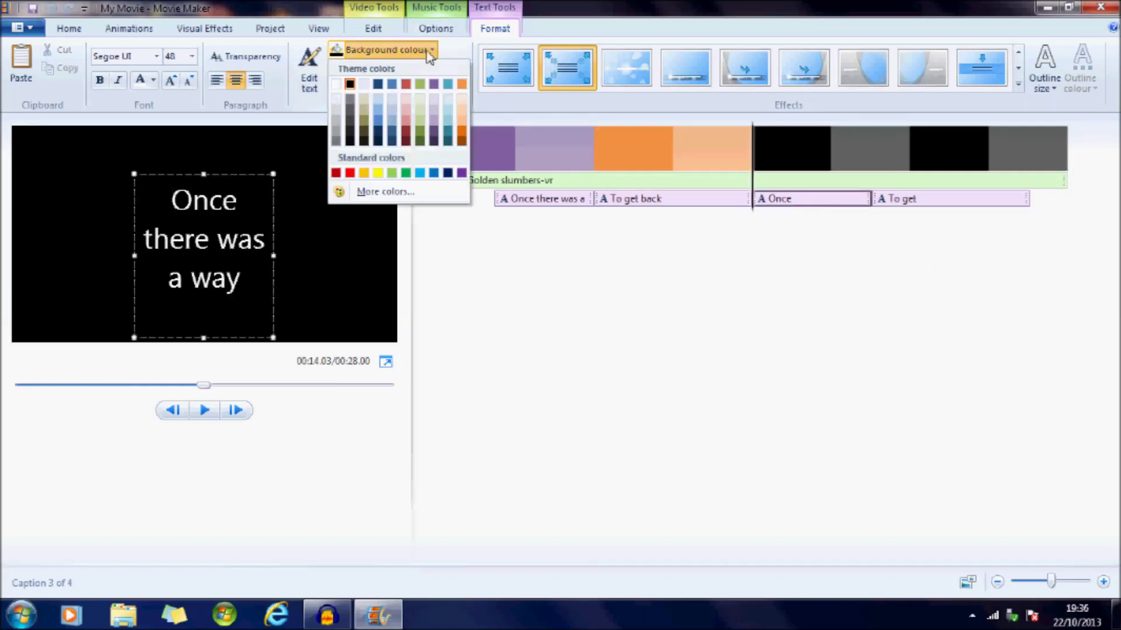
click(434, 86)
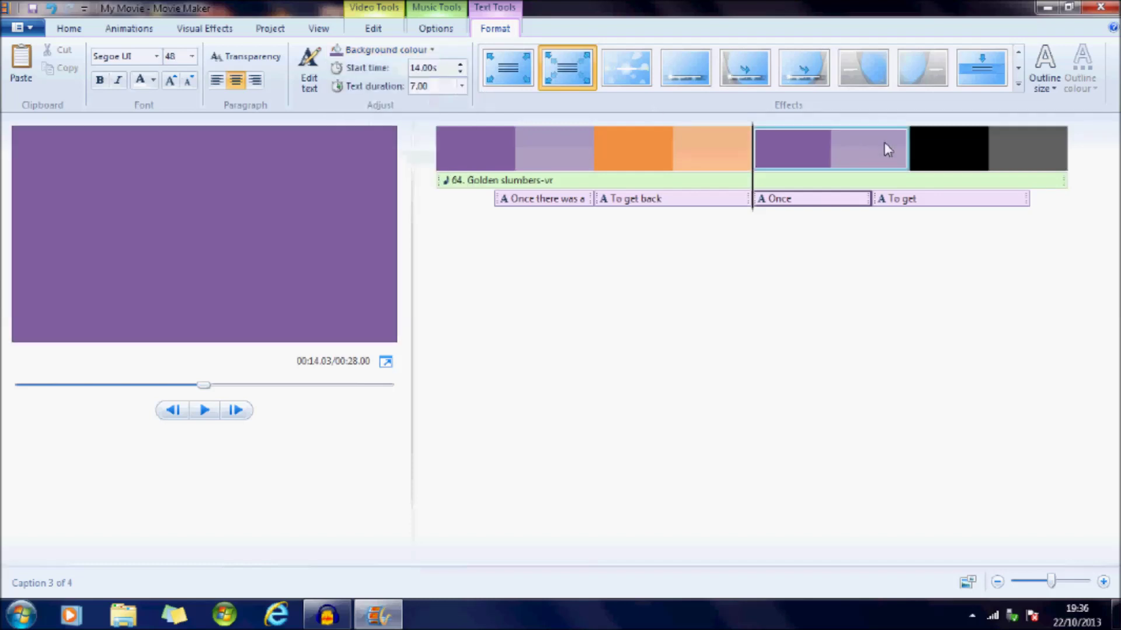
click(961, 200)
click(409, 51)
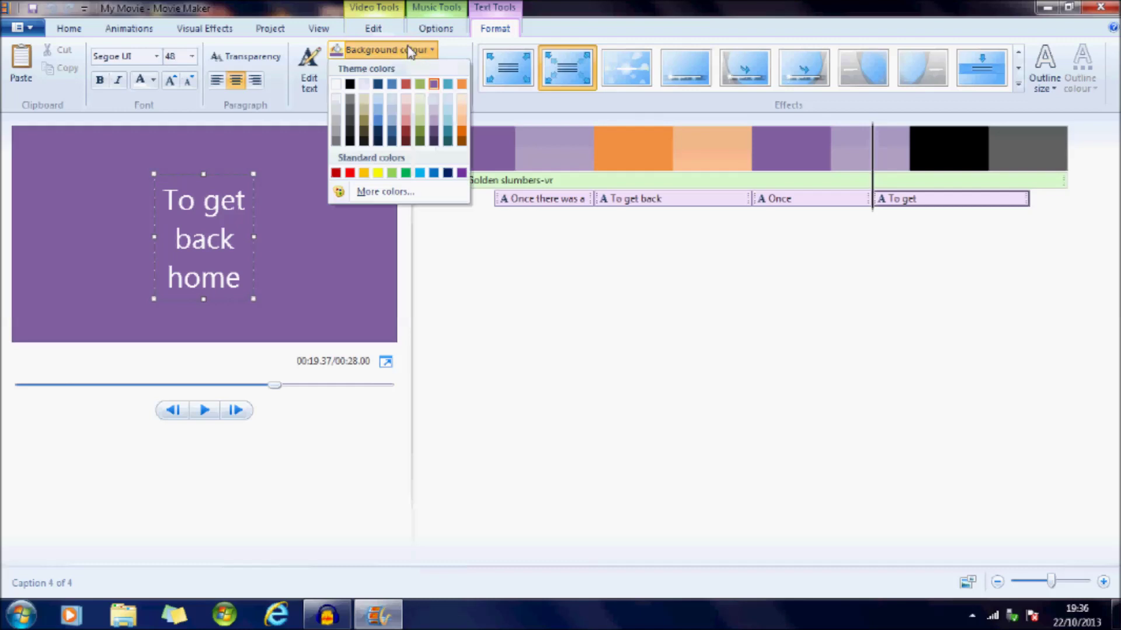
click(462, 85)
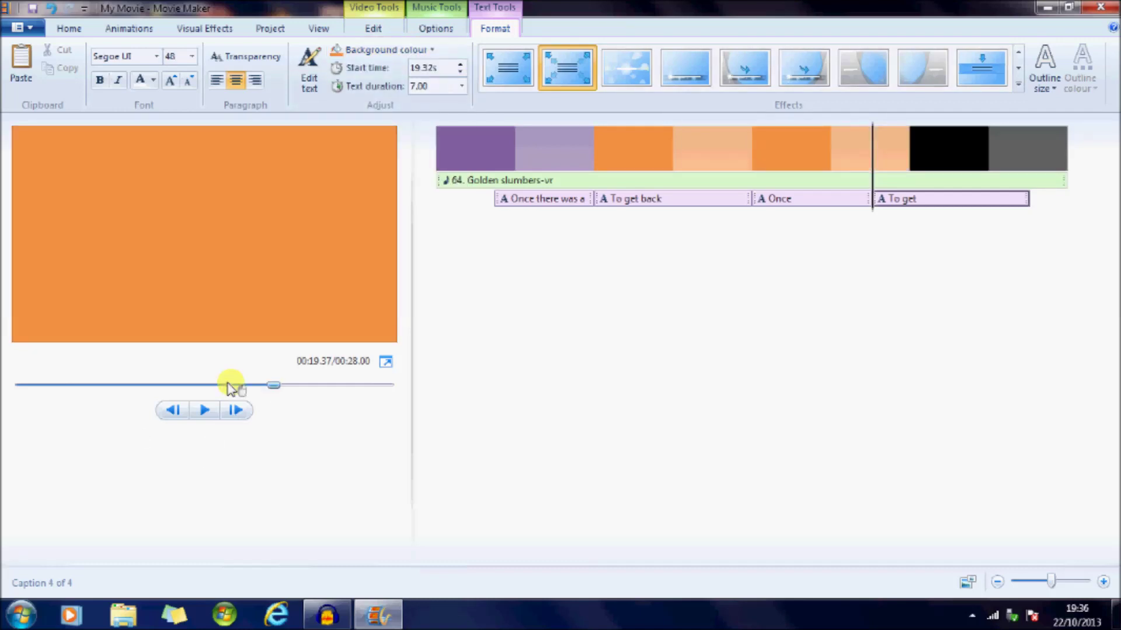
drag(232, 386, 16, 388)
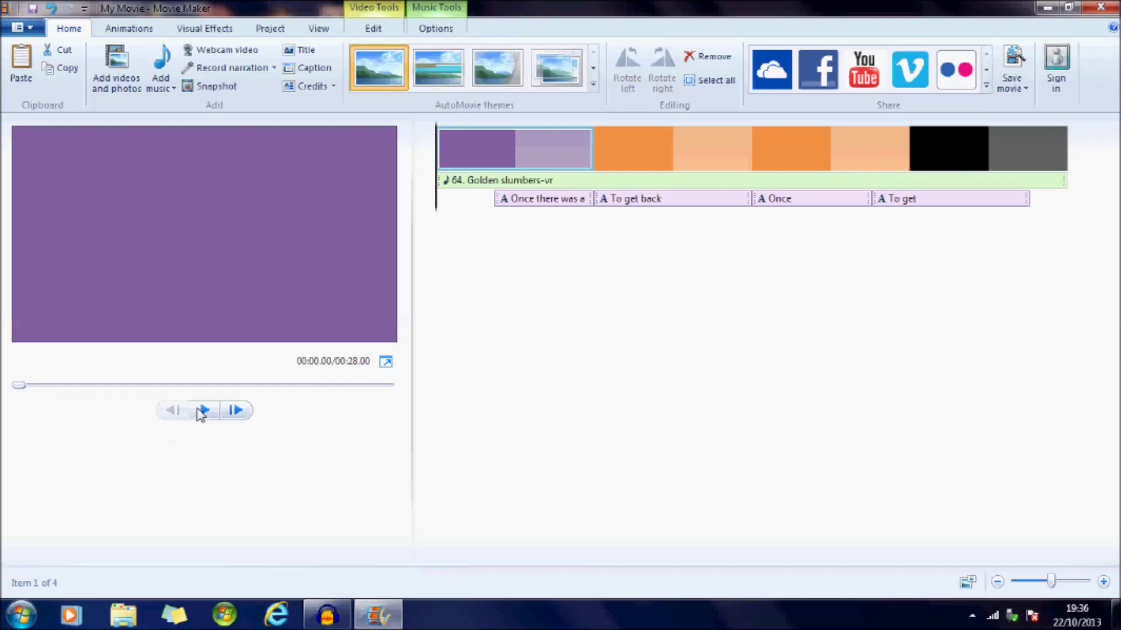
Step: Play the movie and pause near the end to check the purple and orange cards
click(202, 412)
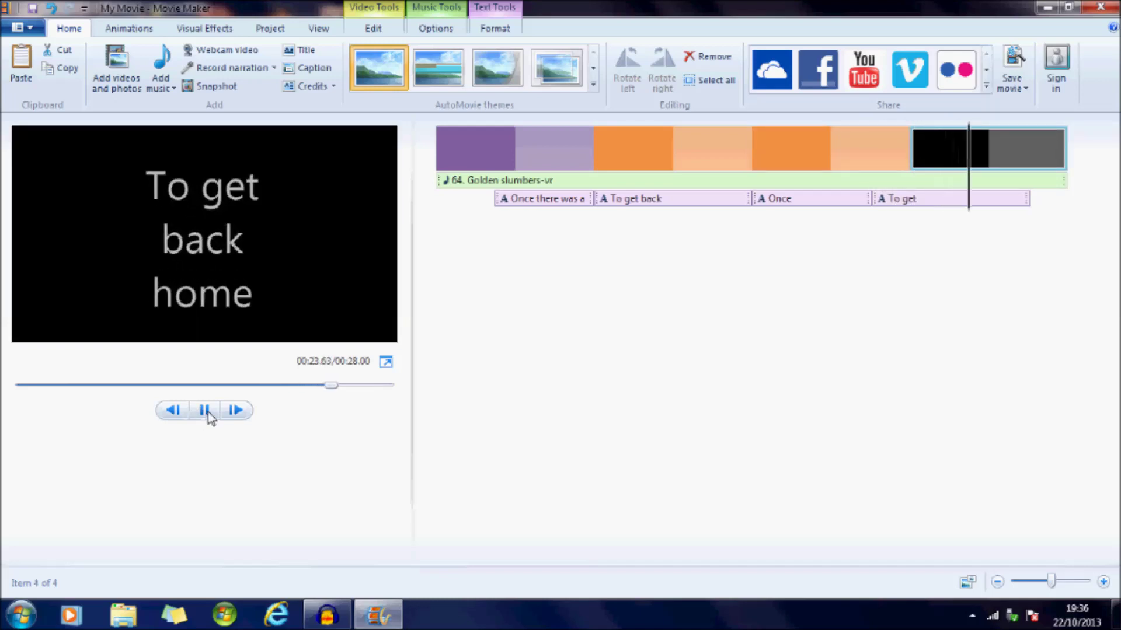
click(203, 411)
Step: Open the File menu and show the Save movie settings list
click(33, 28)
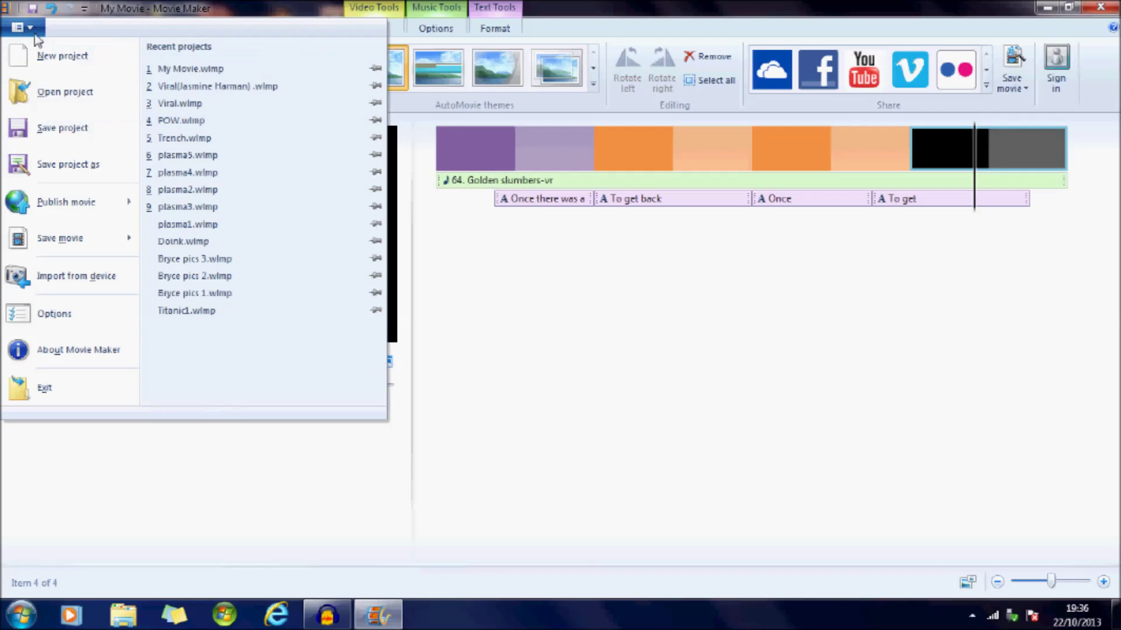
mouse_move(84, 241)
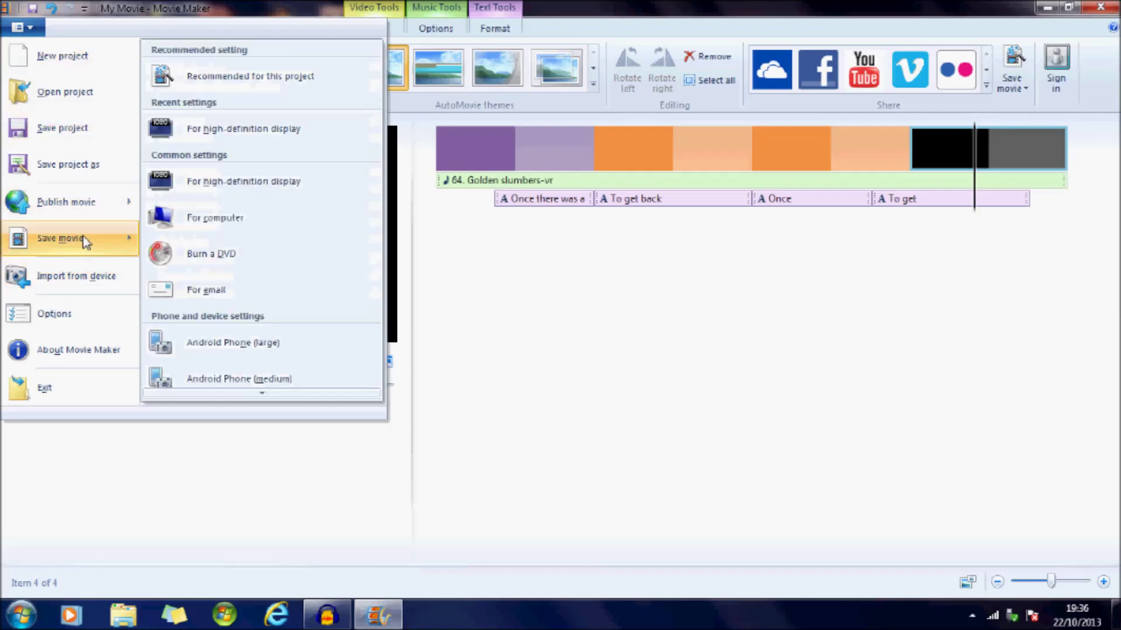